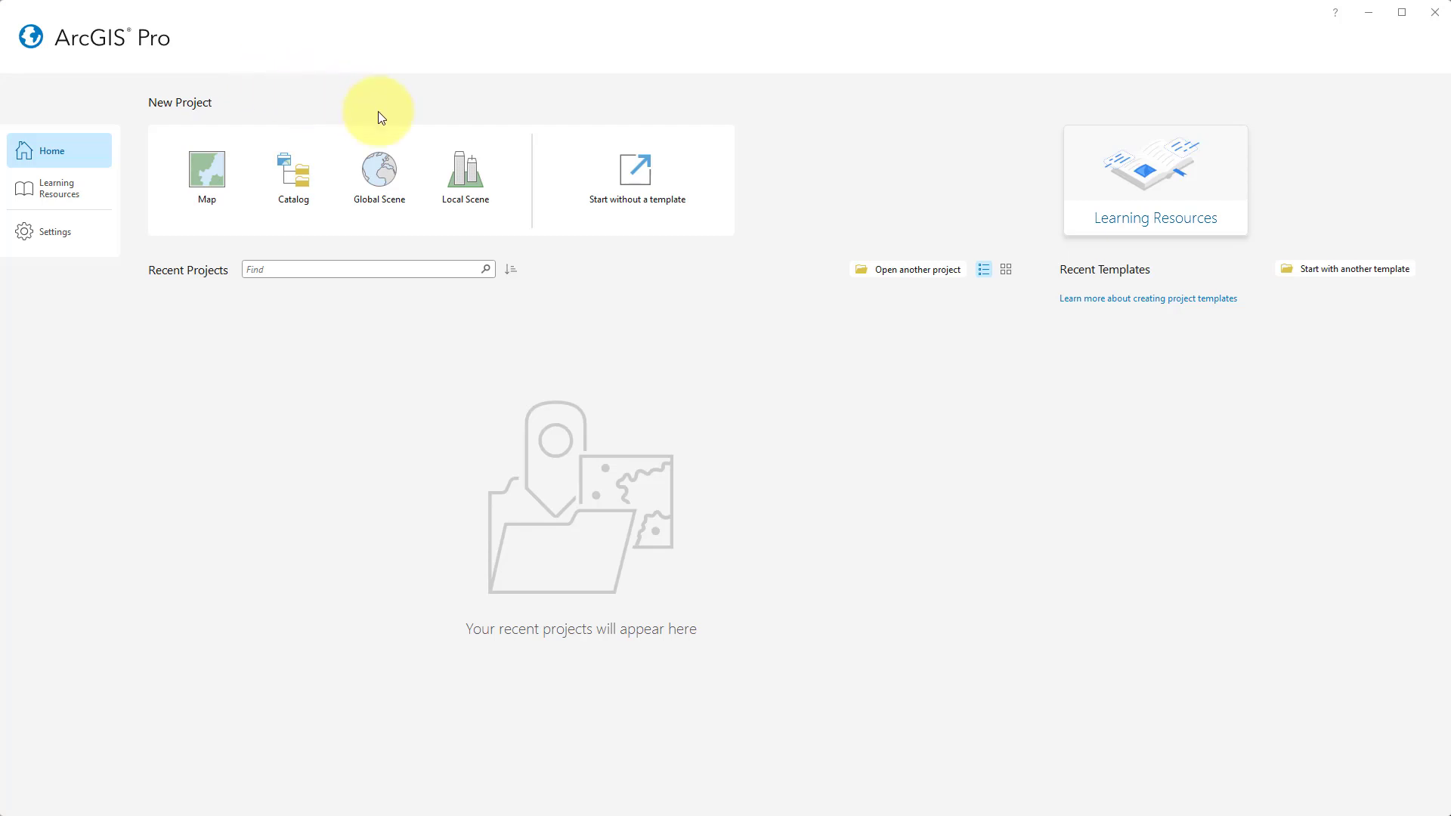
Create a Local Scene project, keeping the name MyProject4 and the default location.
{"action": "left_click", "coordinate": [464, 176]}
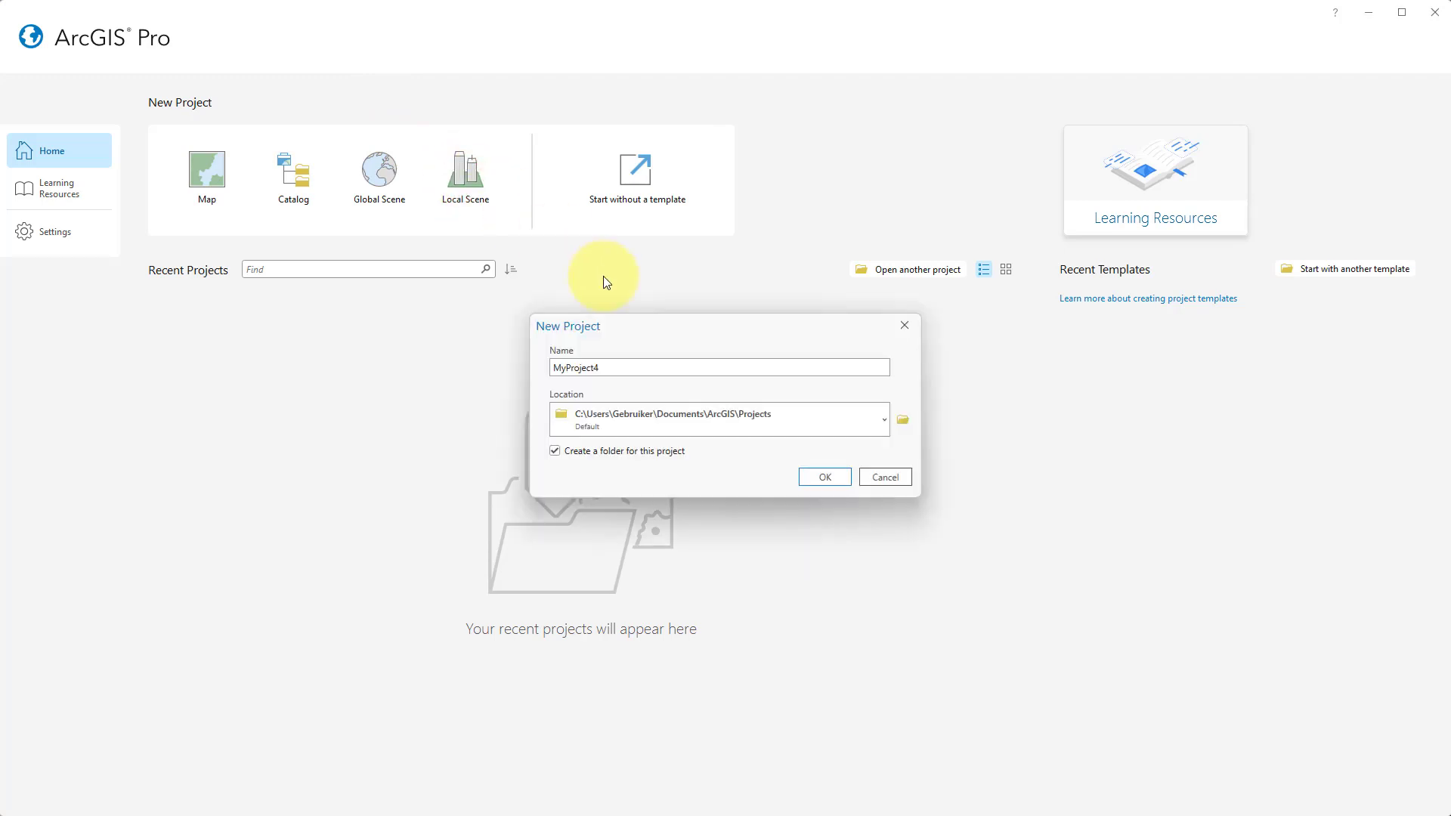
{"action": "left_click", "coordinate": [821, 482]}
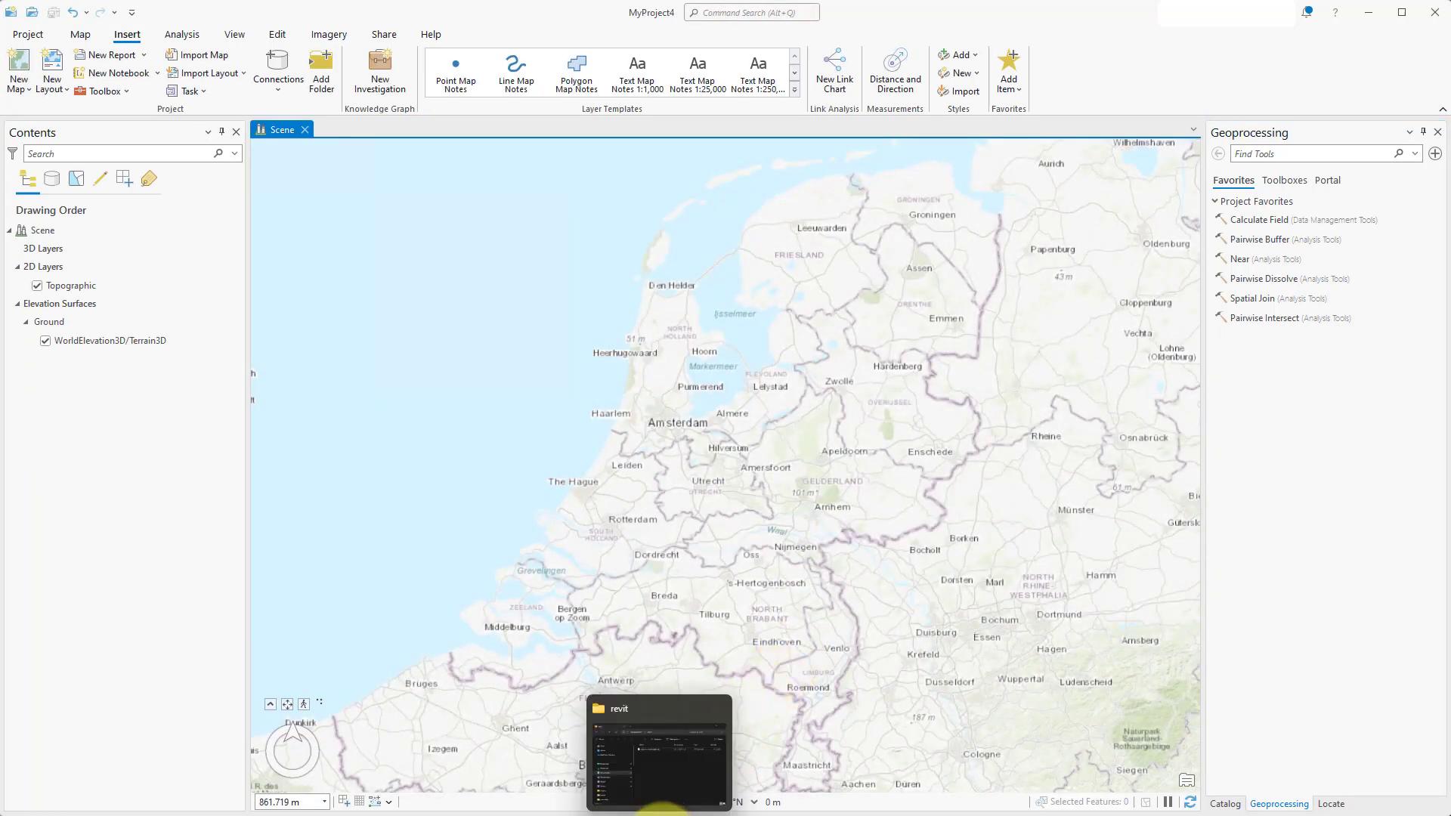
Drag racbasicsampleproject.rvt from the revit folder into the scene and select its layer in Contents.
{"action": "left_click", "coordinate": [650, 775]}
{"action": "left_click", "coordinate": [993, 309]}
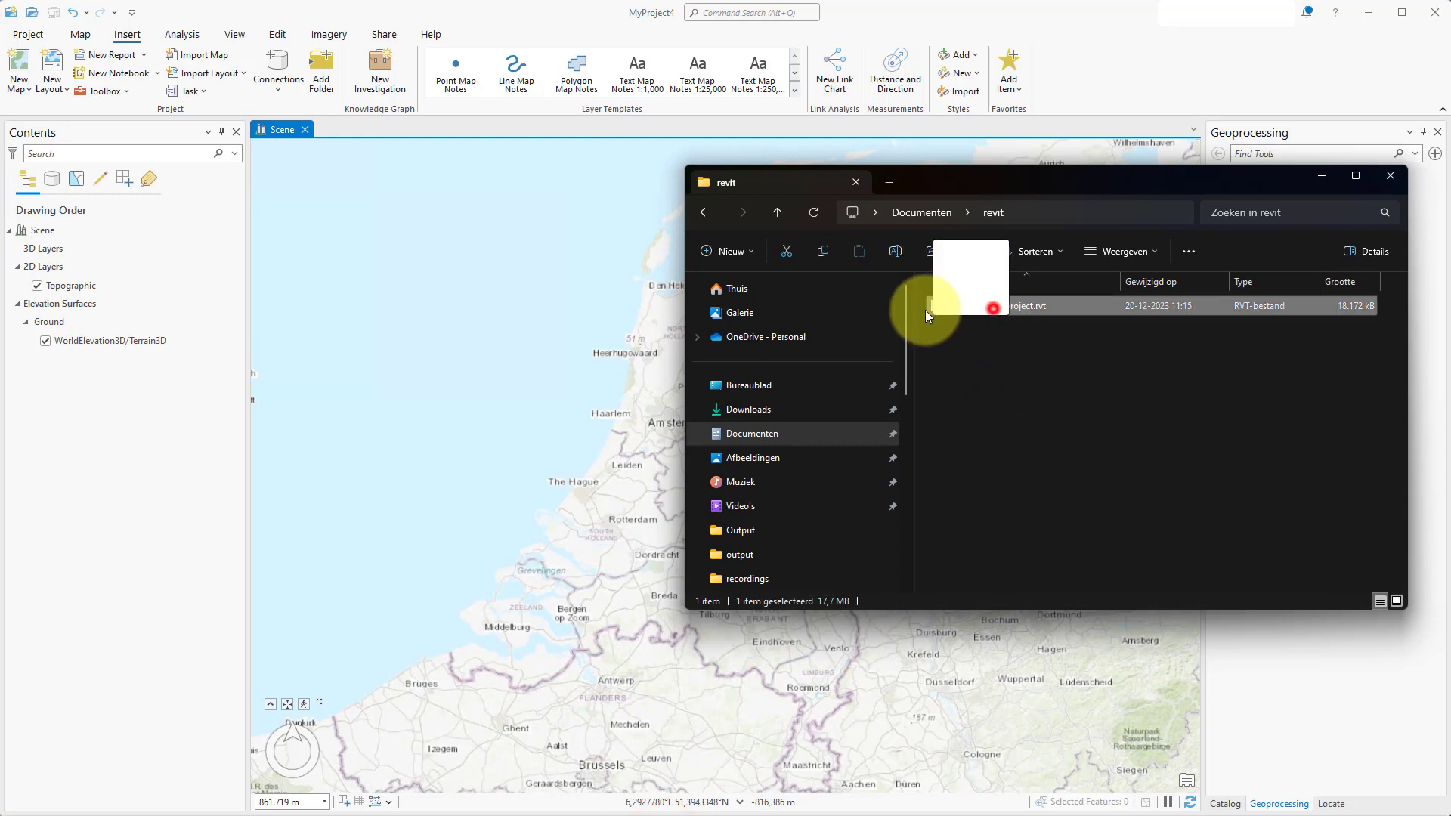
{"action": "left_click", "coordinate": [1322, 175]}
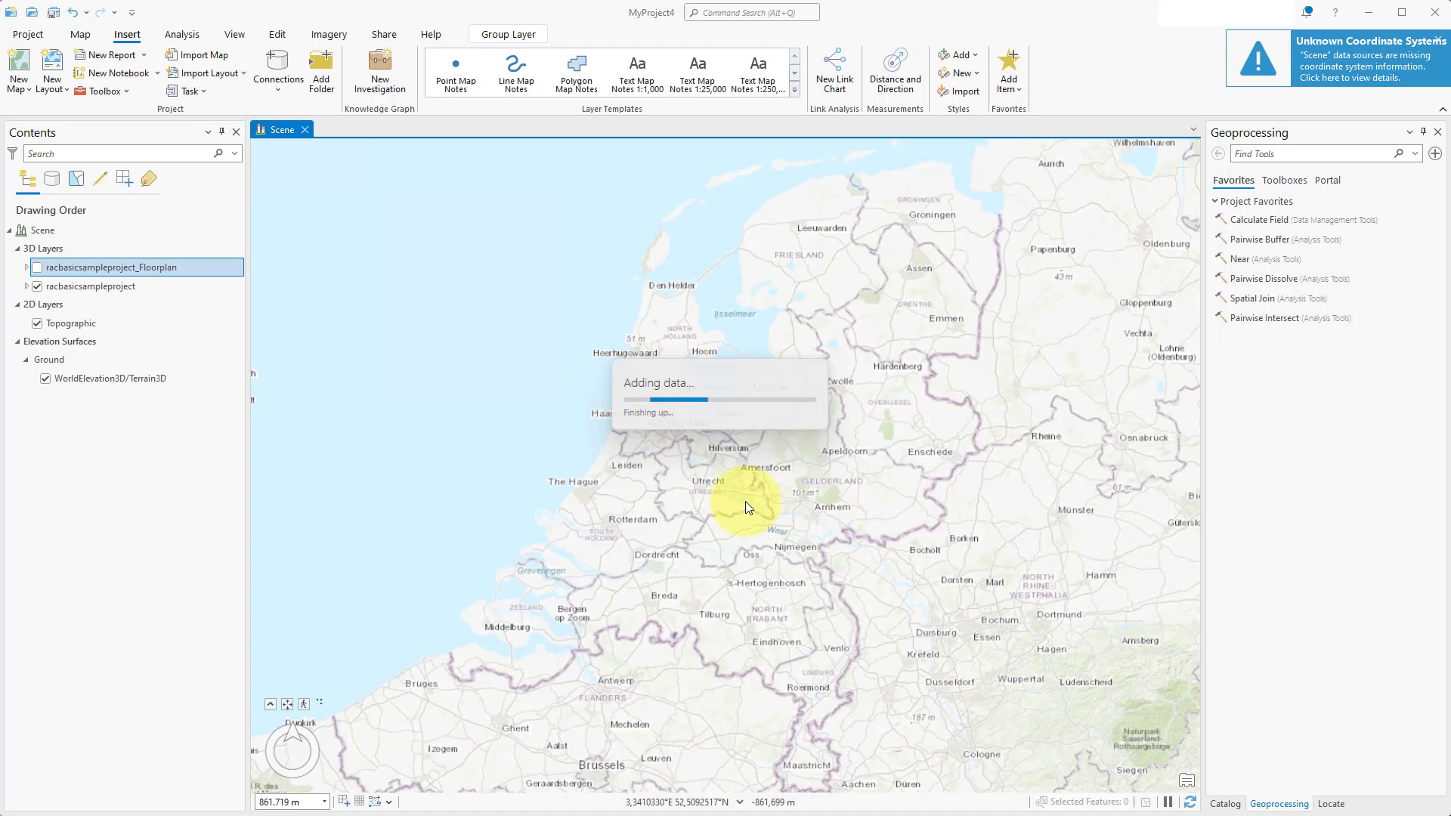
{"action": "left_click", "coordinate": [106, 294]}
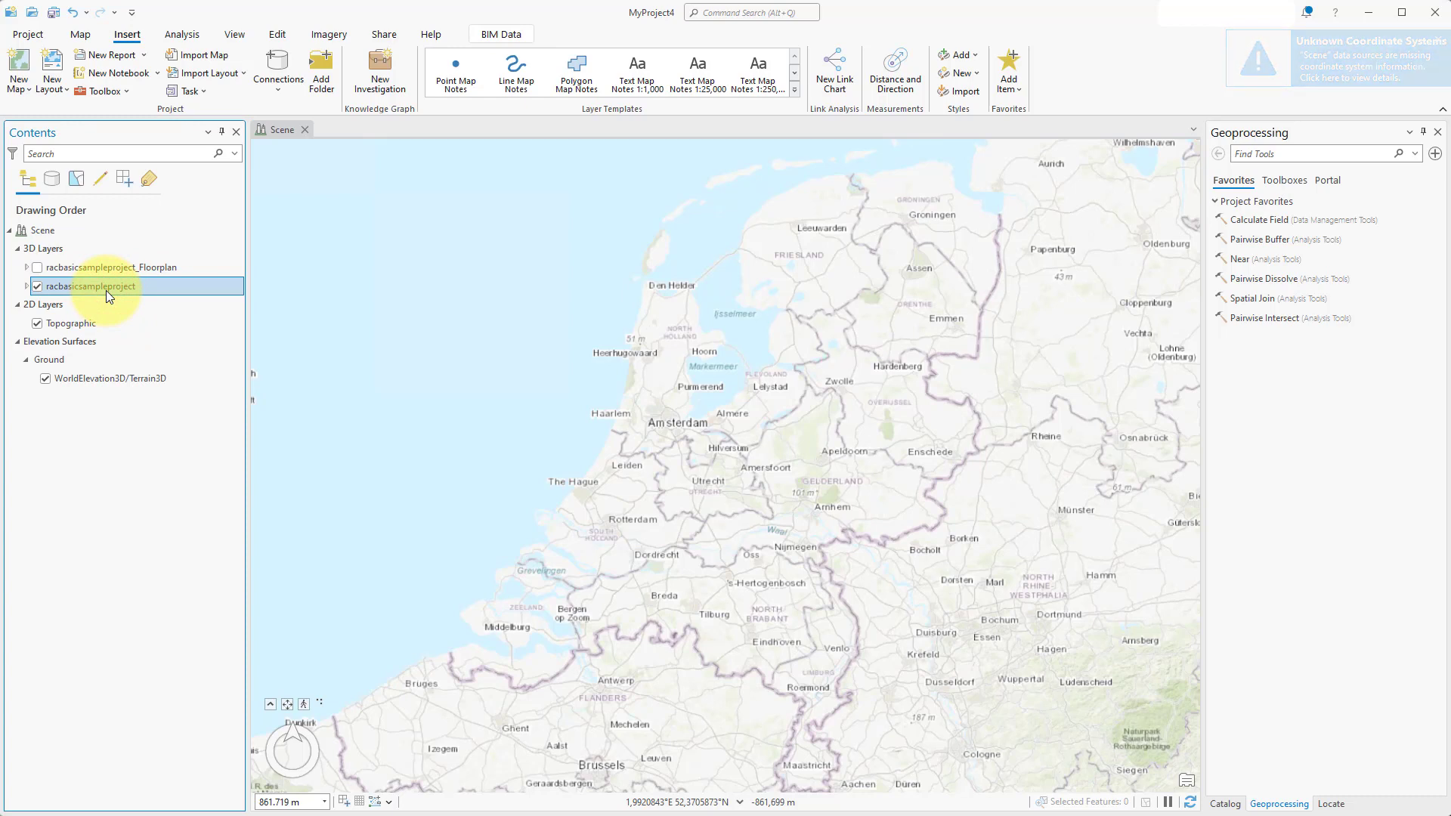
Zoom to the racbasicsampleproject layer and tilt the view to see the house obliquely.
{"action": "right_click", "coordinate": [106, 293]}
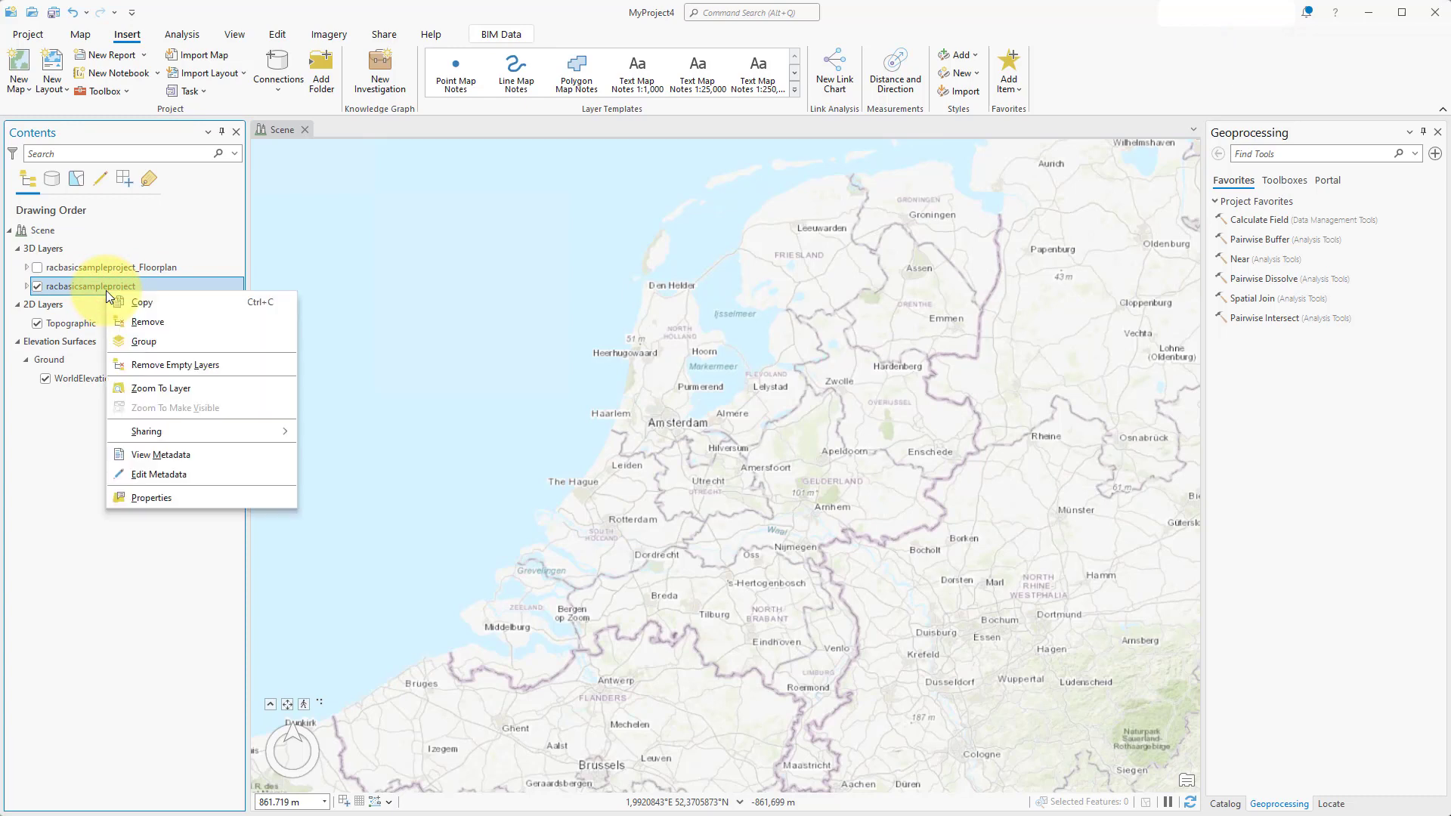
{"action": "left_click", "coordinate": [160, 387]}
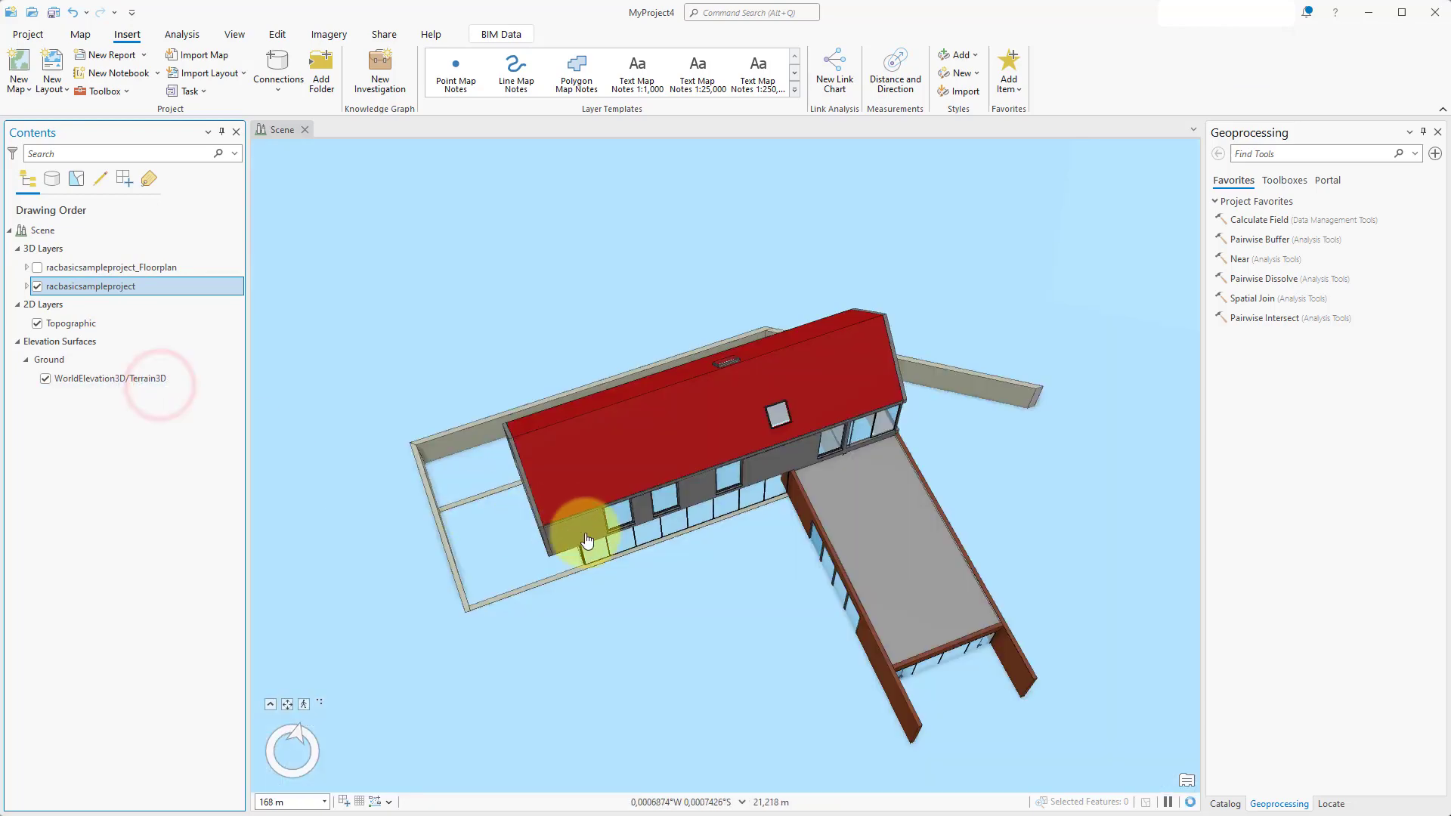
{"action": "left_click_drag", "start_coordinate": [647, 584], "coordinate": [672, 546]}
{"action": "middle_click_drag", "start_coordinate": [671, 546], "coordinate": [721, 417]}
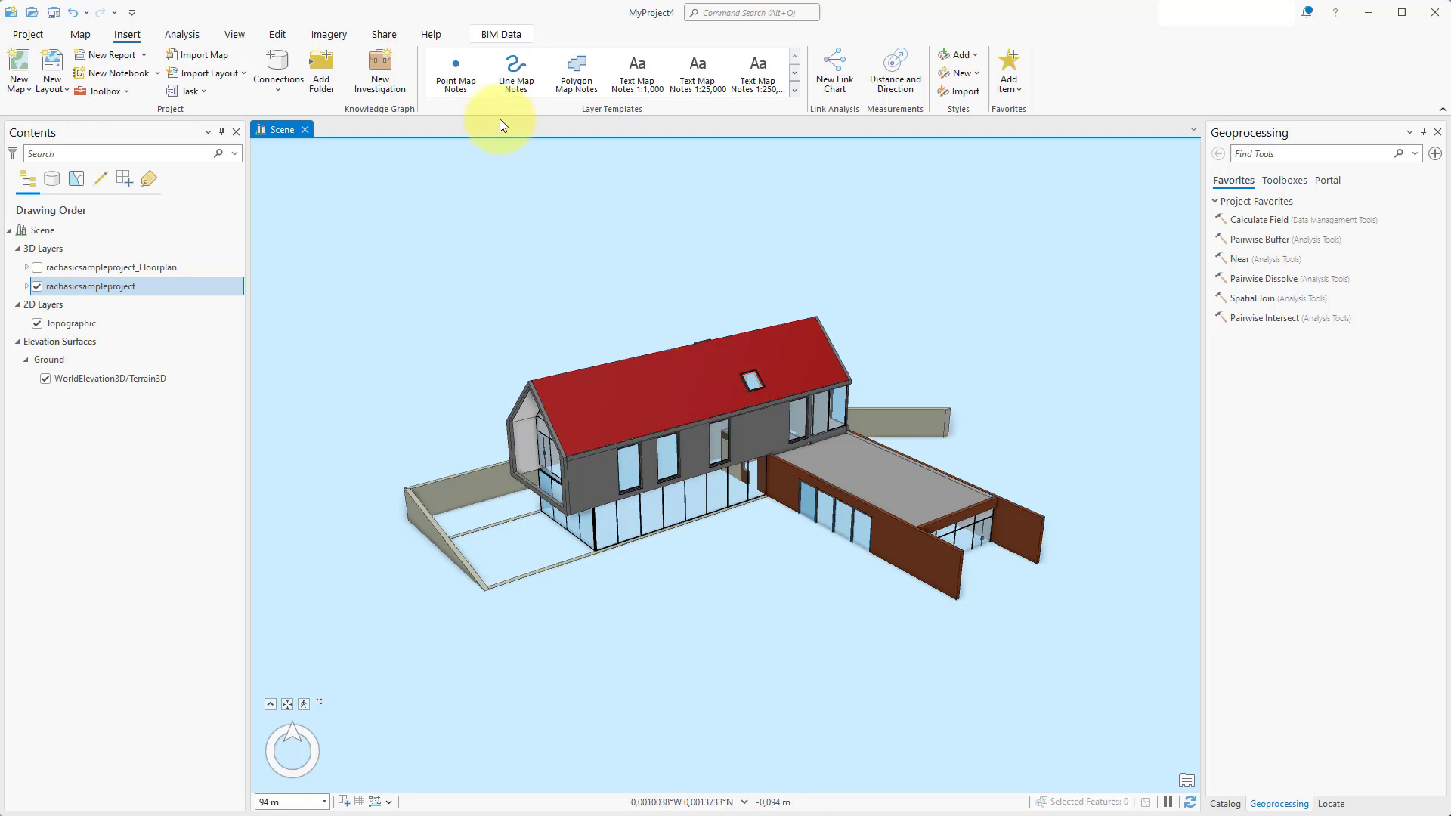
Open Define Projection from the BIM Data tab with ExteriorShell as the input dataset.
{"action": "left_click", "coordinate": [502, 35]}
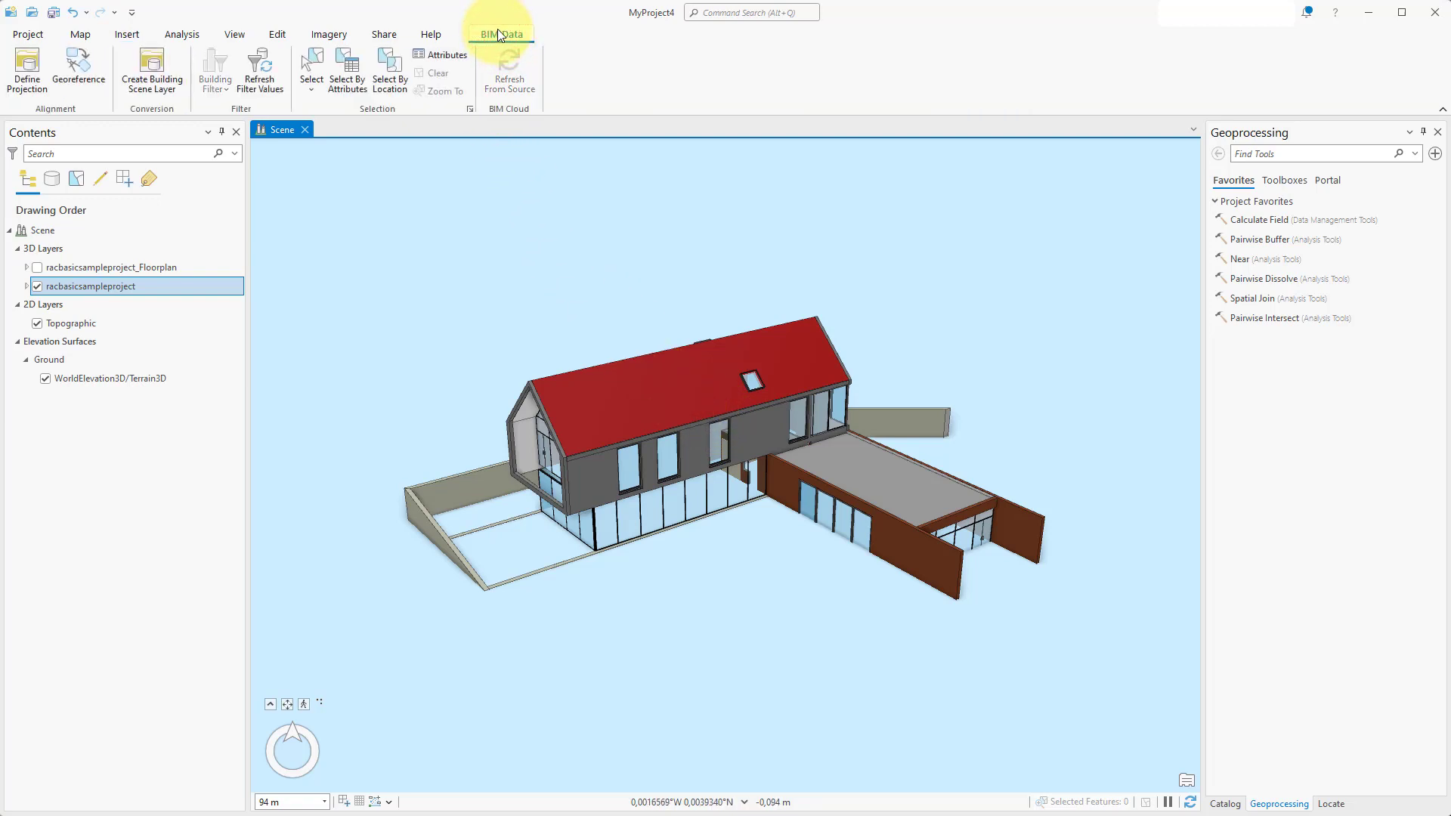
{"action": "left_click", "coordinate": [34, 62]}
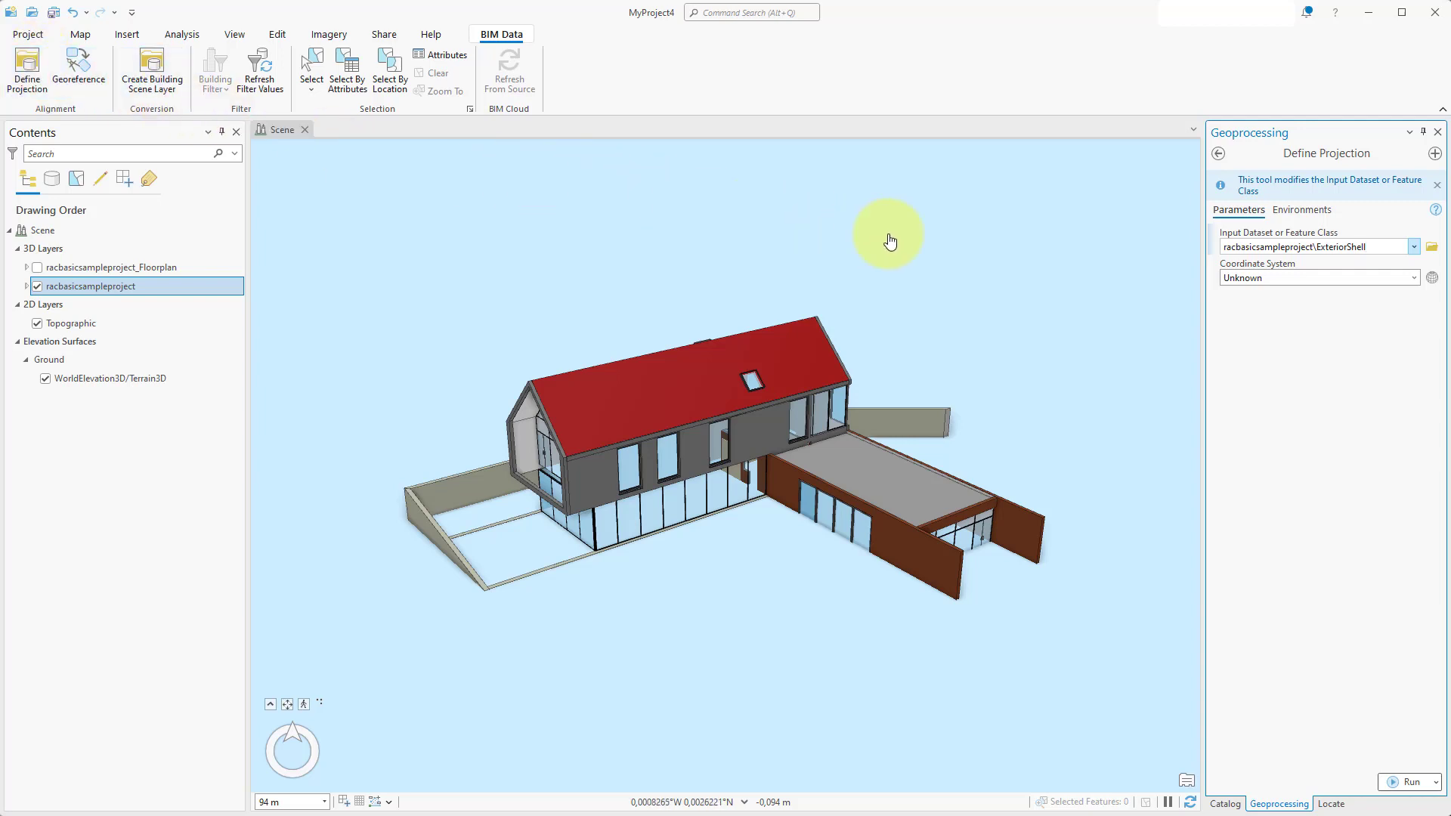
{"action": "left_click", "coordinate": [1414, 248]}
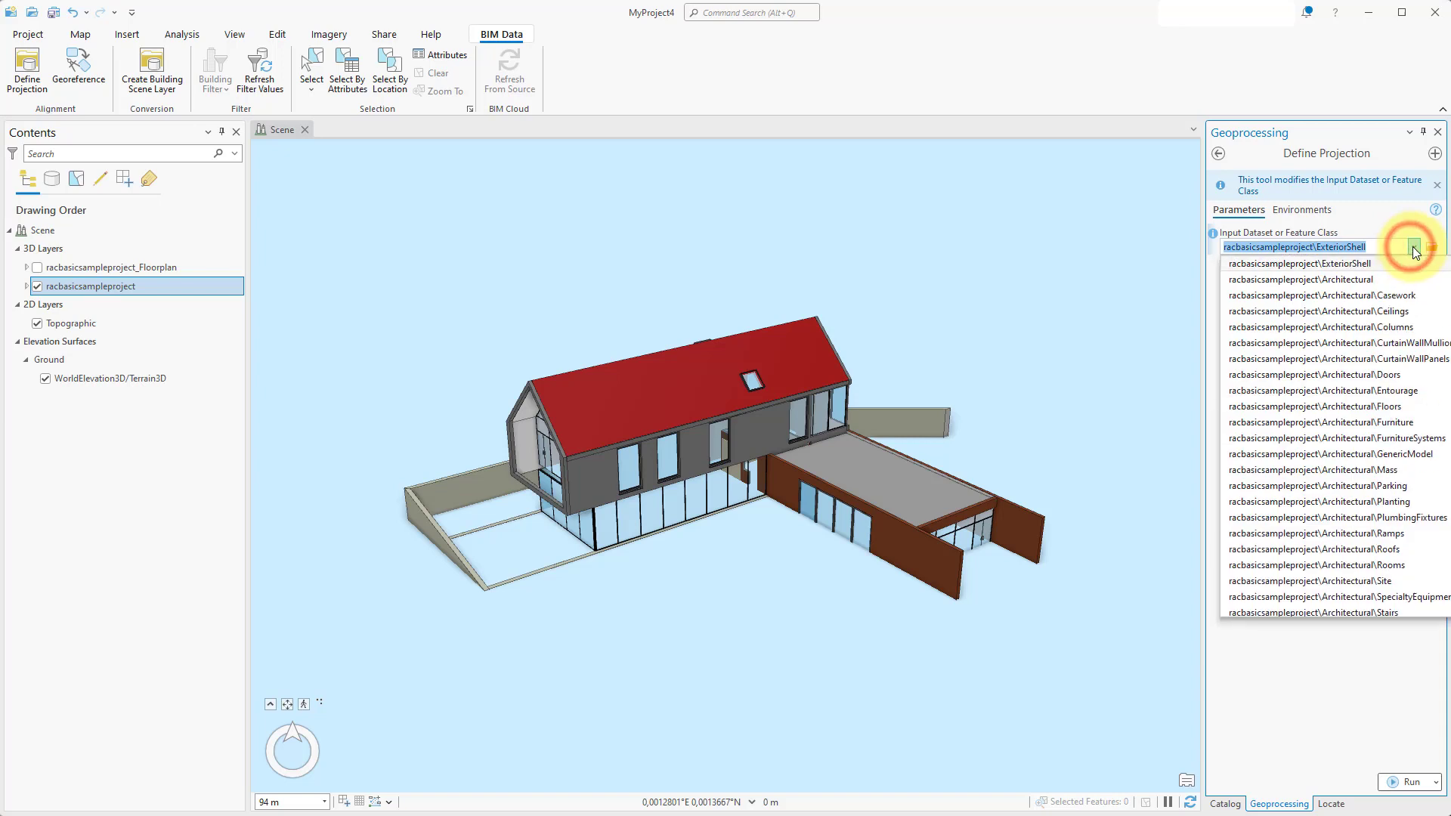
{"action": "left_click", "coordinate": [1413, 248]}
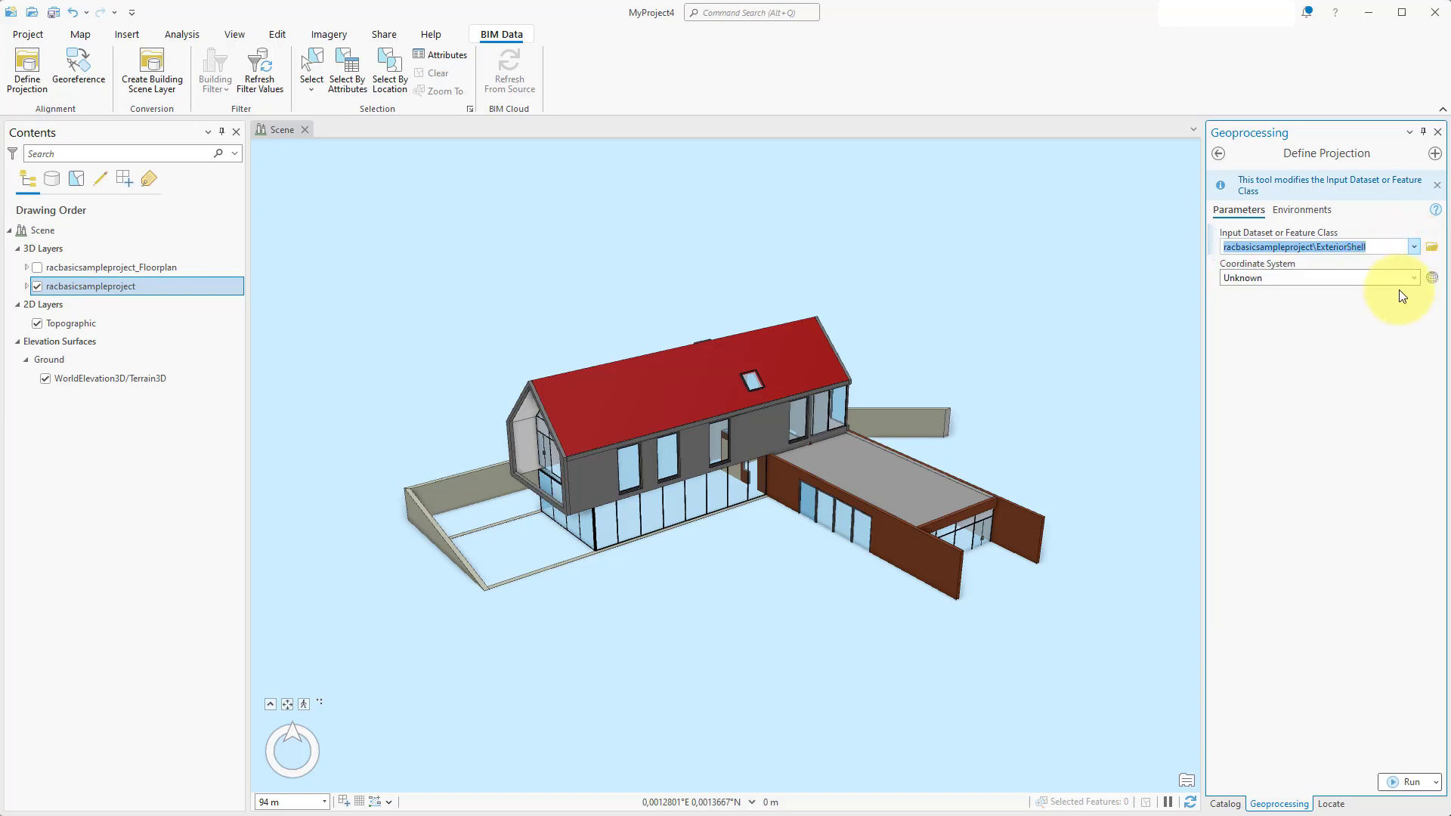
Choose coordinate system 102100, WGS 1984 Web Mercator (auxiliary sphere), and run the tool.
{"action": "left_click", "coordinate": [1432, 277]}
{"action": "left_click", "coordinate": [616, 345]}
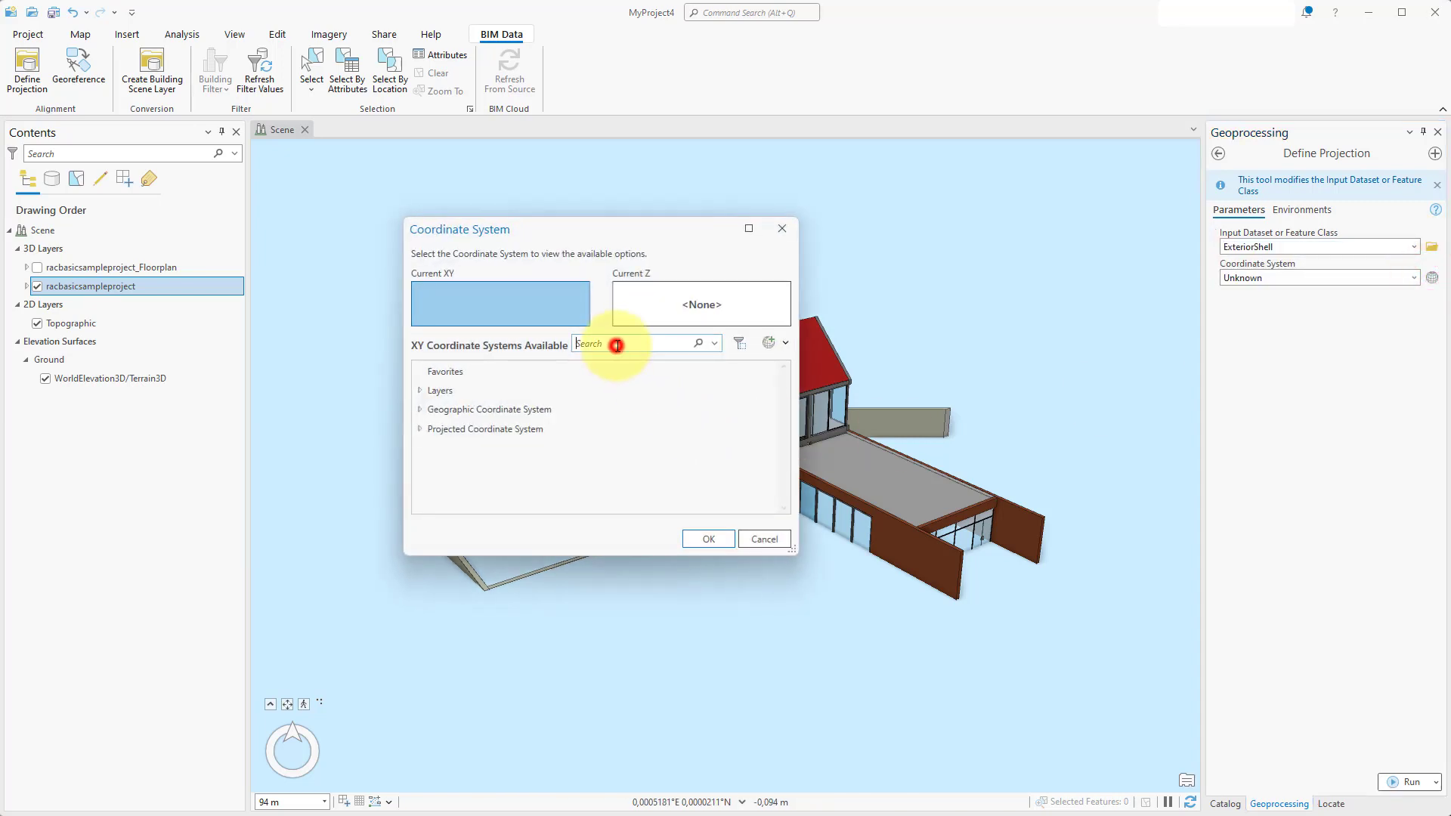
{"action": "type", "text": "102100"}
{"action": "key", "text": "Return"}
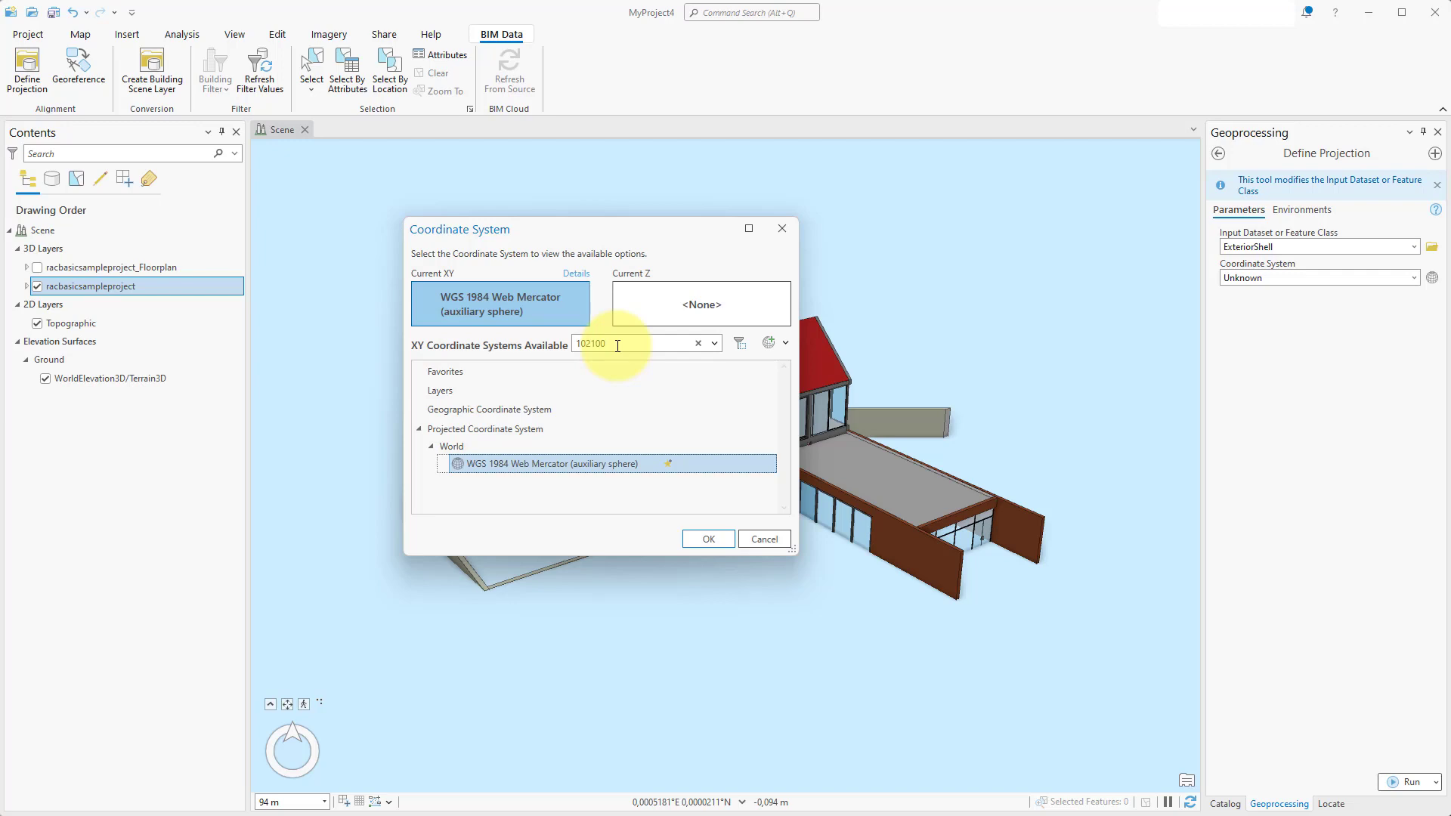
{"action": "left_click", "coordinate": [727, 540]}
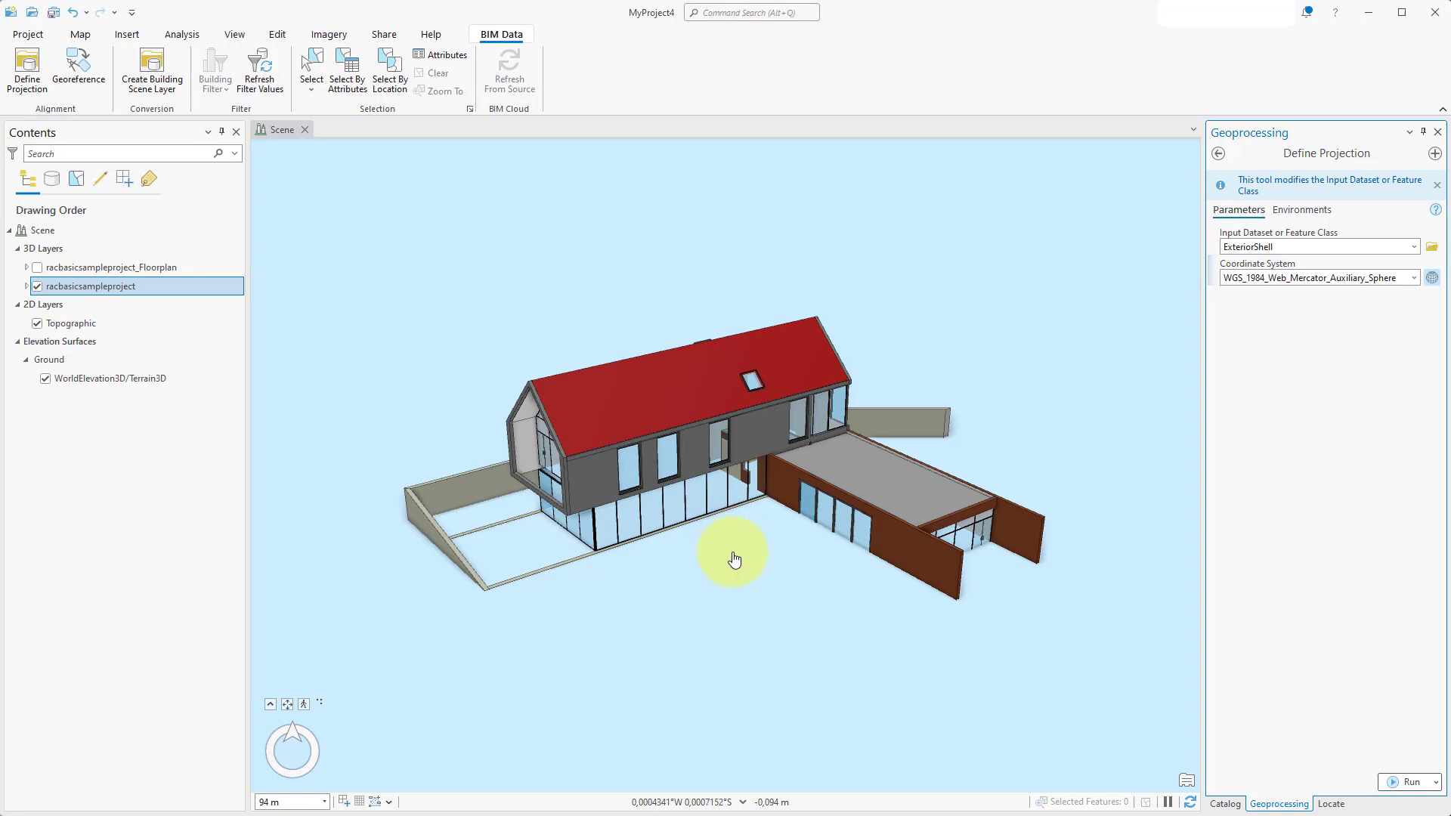
{"action": "left_click", "coordinate": [1393, 779]}
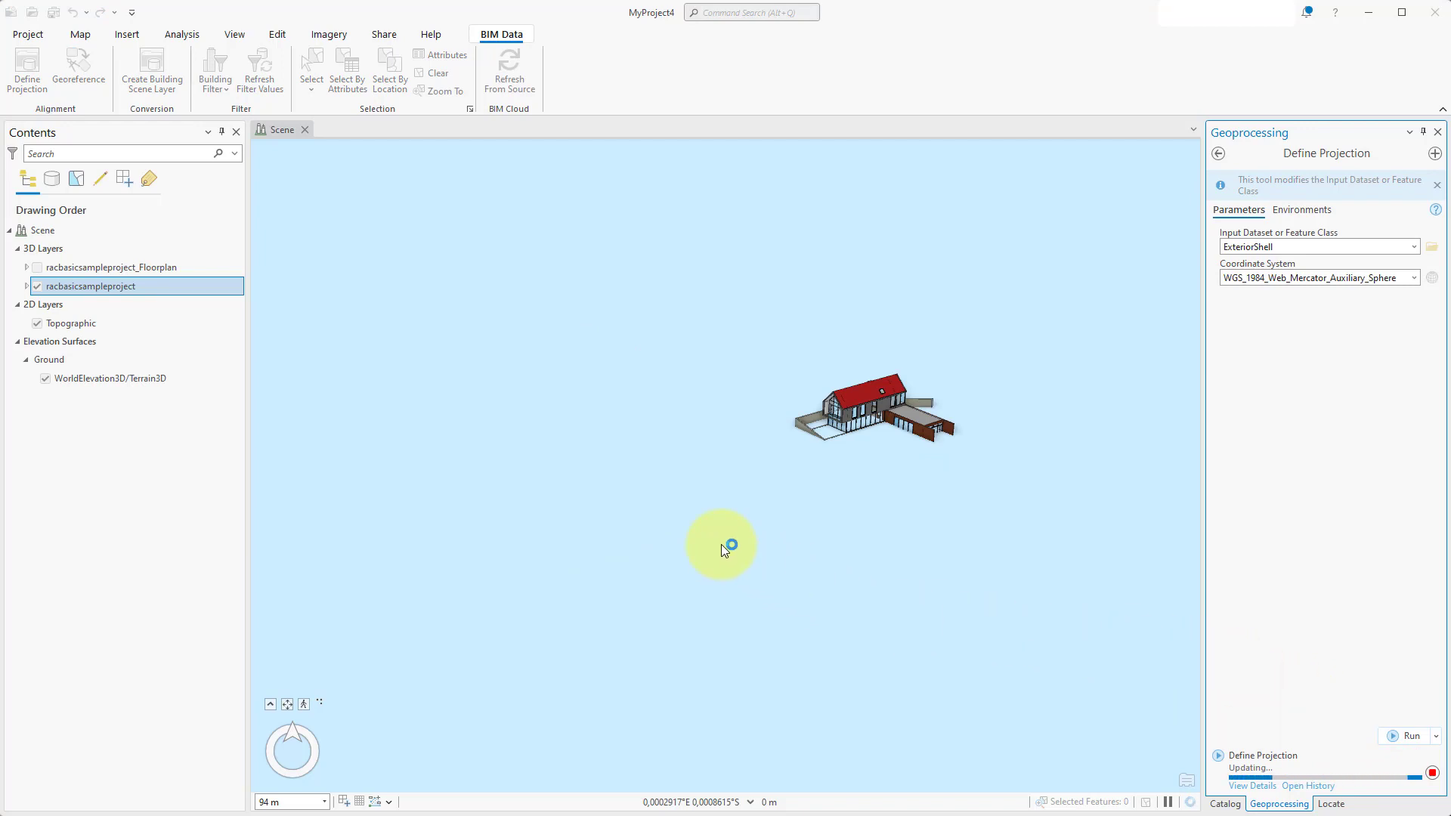
Start georeferencing ExteriorShell and search Locate for 'vijferweg, wagen'.
{"action": "left_click", "coordinate": [81, 61]}
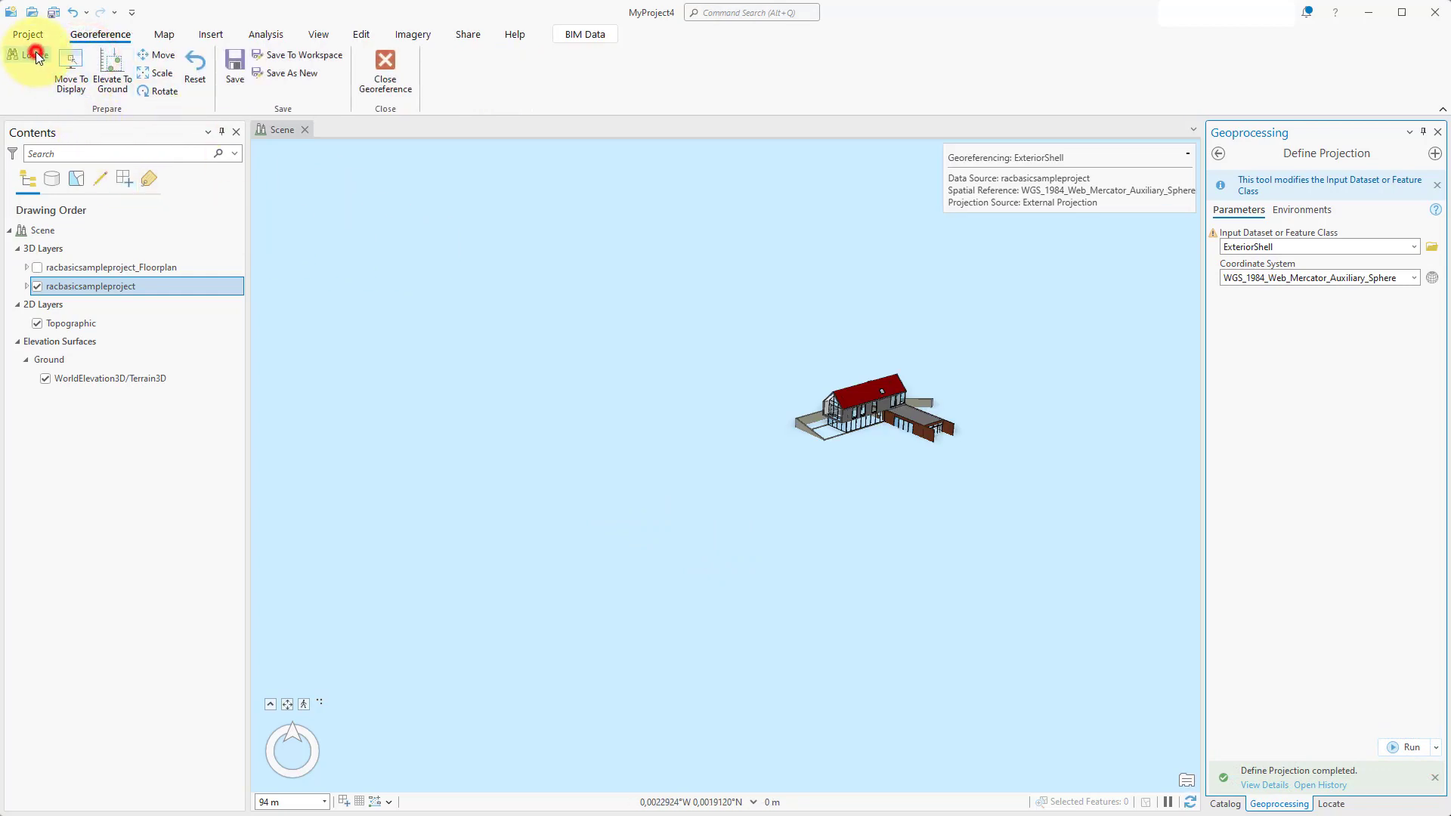
{"action": "left_click", "coordinate": [35, 56]}
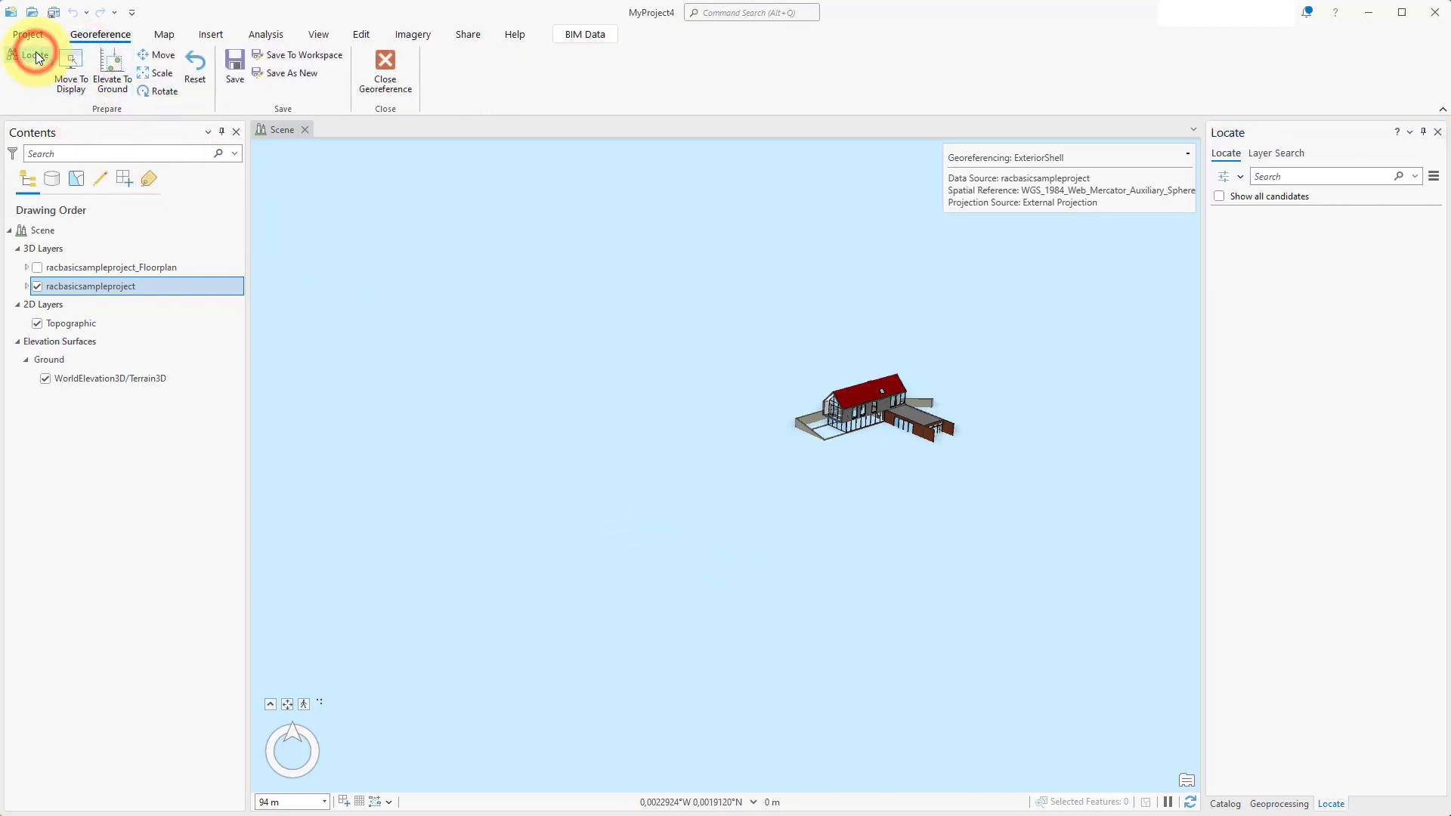
{"action": "left_click", "coordinate": [1289, 176]}
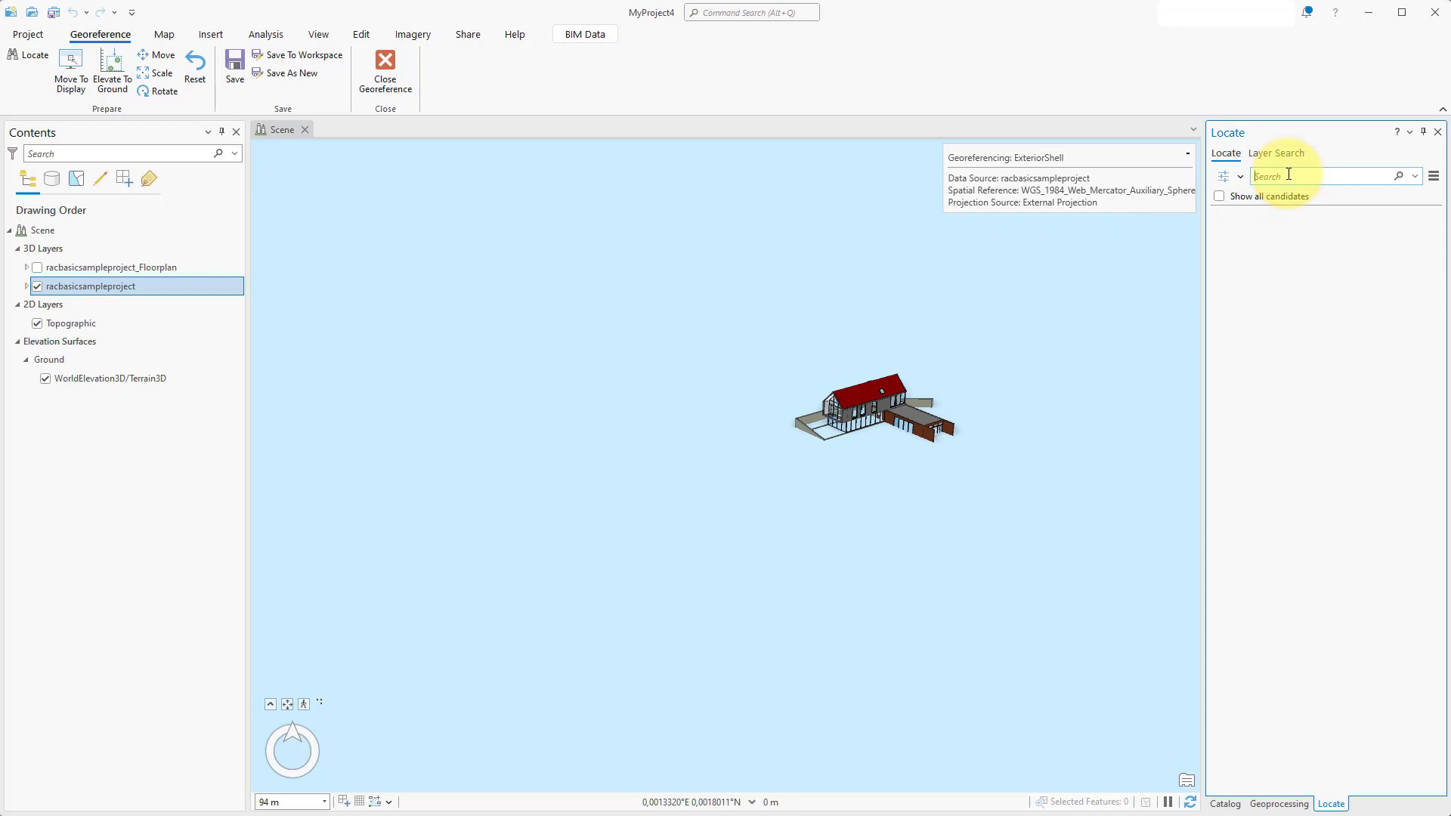
{"action": "type", "text": "vijferwe"}
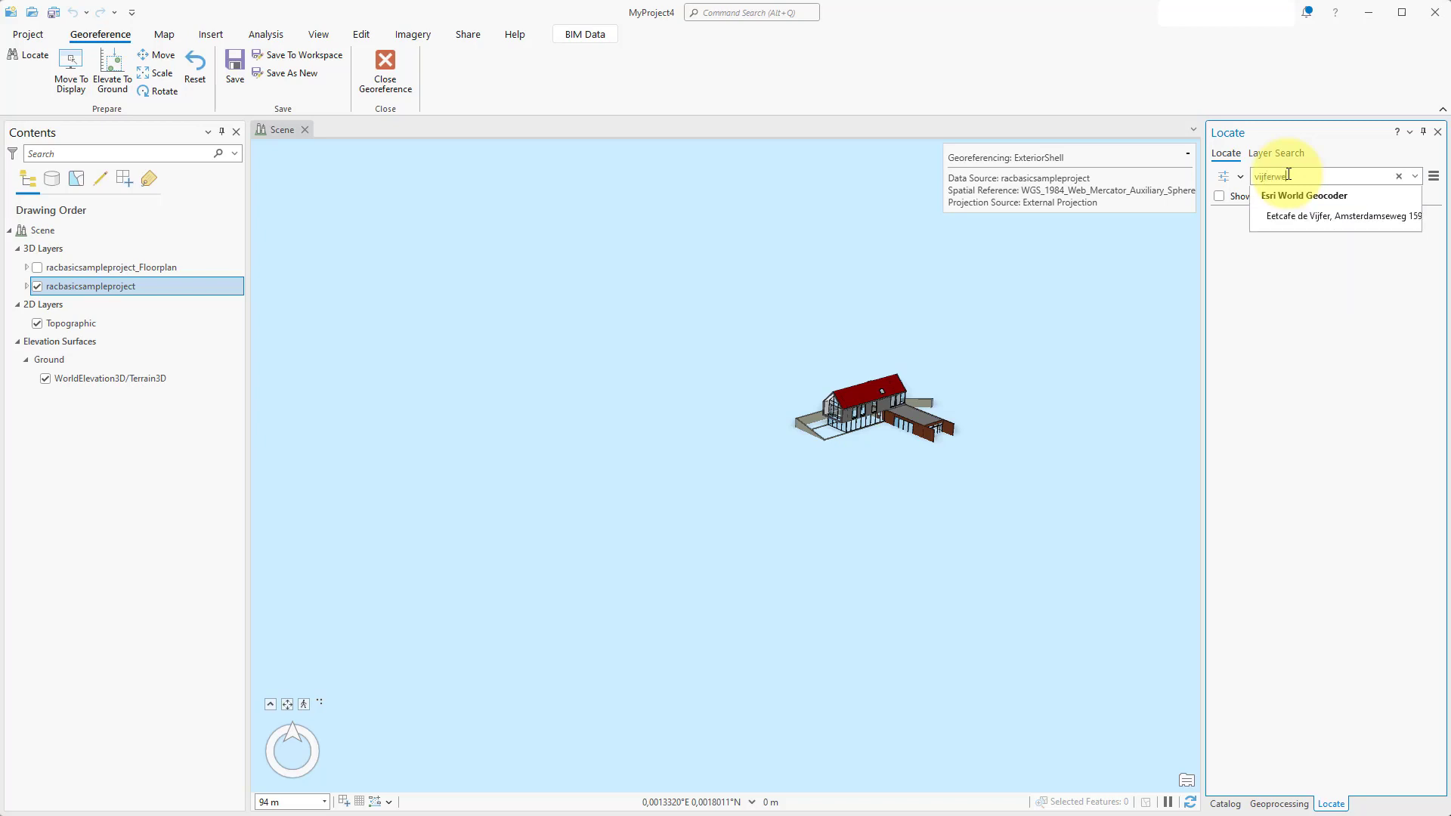
{"action": "type", "text": "g, wageningen"}
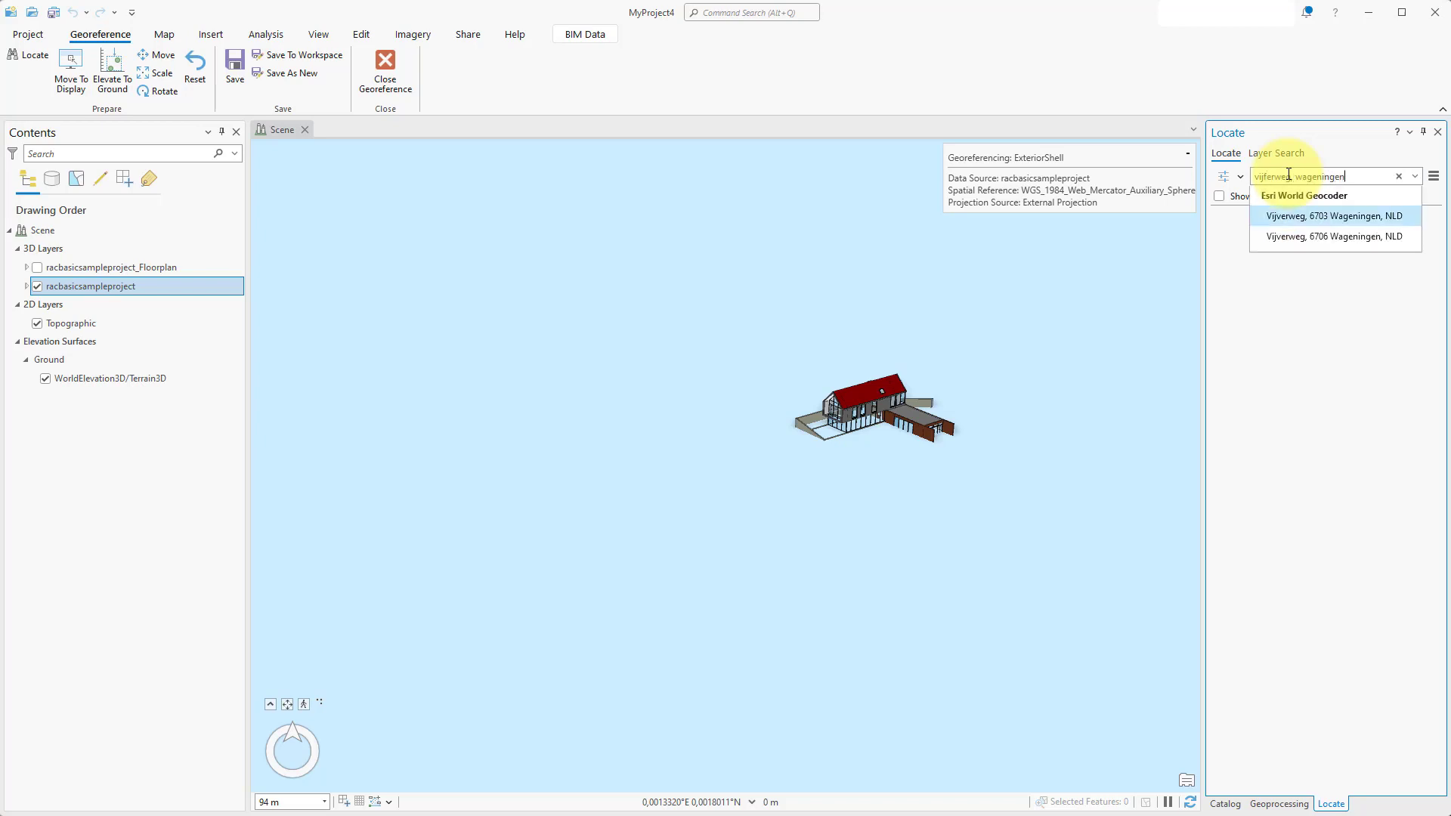
{"action": "key", "text": "Return"}
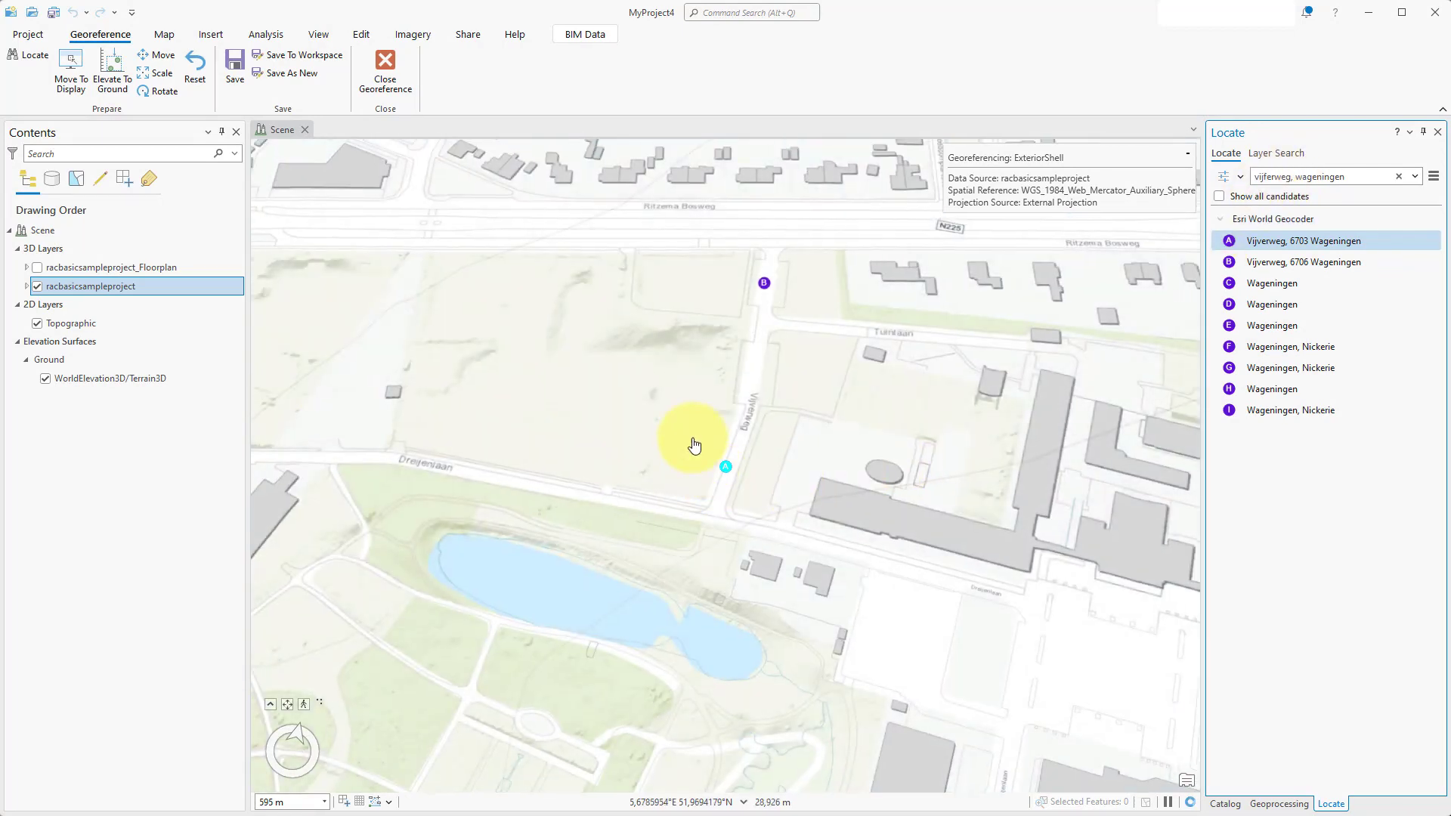
Frame Vijverweg, Move To Display the house model, then zoom out to show it beside the street.
{"action": "mouse_move", "coordinate": [691, 437]}
{"action": "left_mouse_down"}
{"action": "mouse_move", "coordinate": [733, 485]}
{"action": "mouse_move", "coordinate": [770, 480]}
{"action": "left_mouse_up"}
{"action": "scroll", "coordinate": [733, 486], "scroll_direction": "up", "scroll_amount": 3}
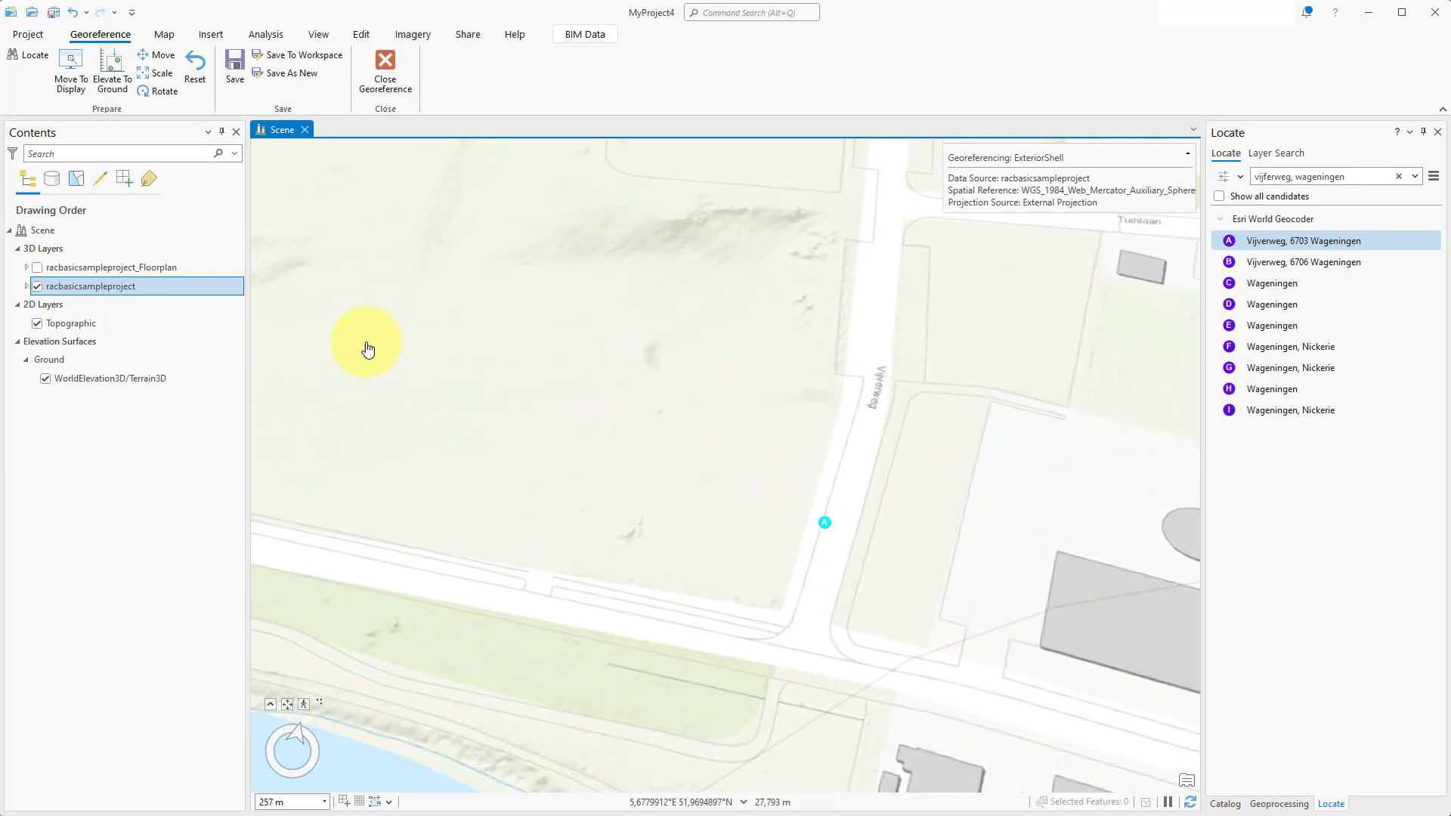
{"action": "left_click", "coordinate": [56, 69]}
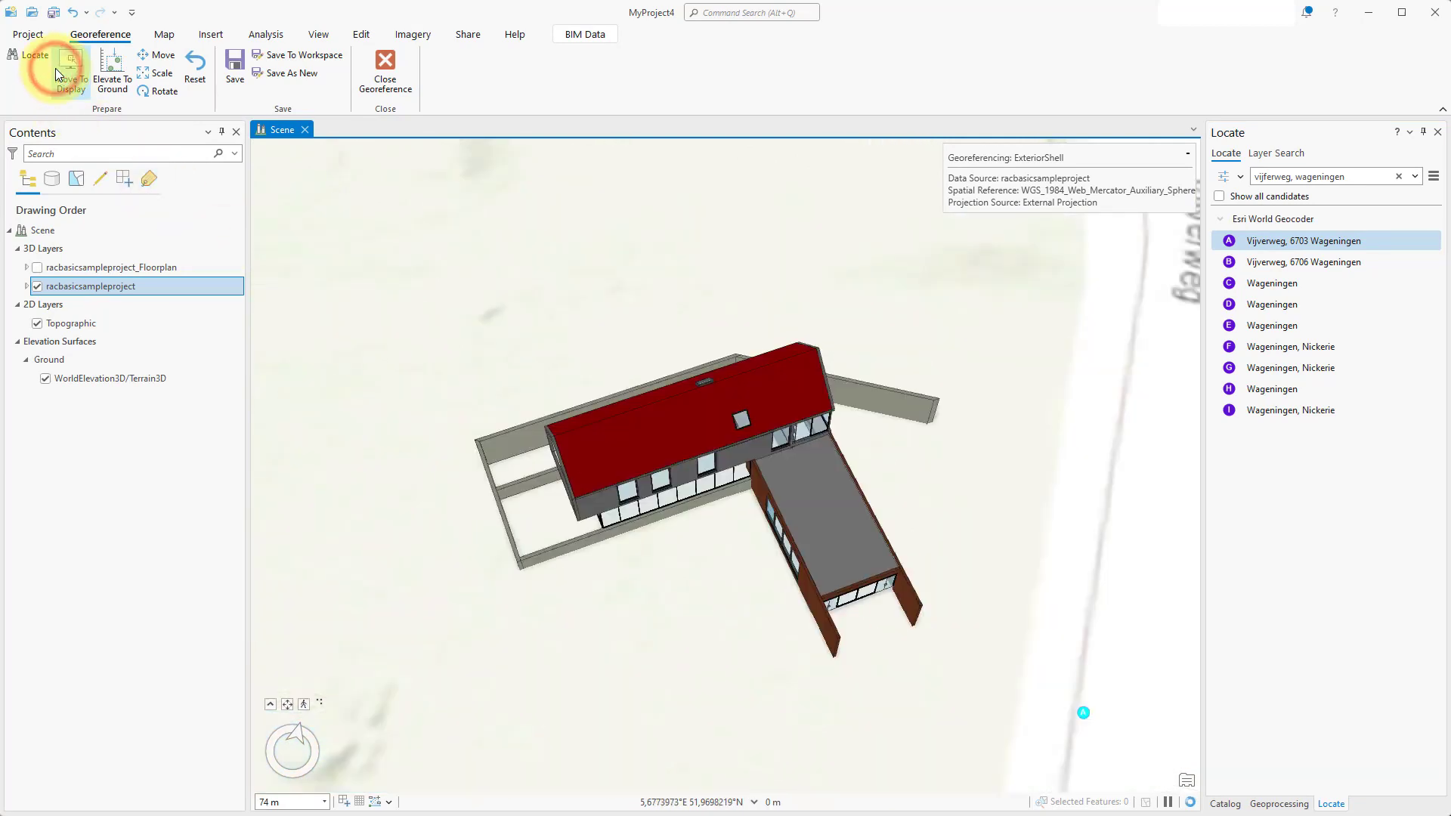
{"action": "left_click_drag", "start_coordinate": [511, 322], "coordinate": [492, 178]}
{"action": "right_click_drag", "start_coordinate": [564, 567], "coordinate": [577, 496]}
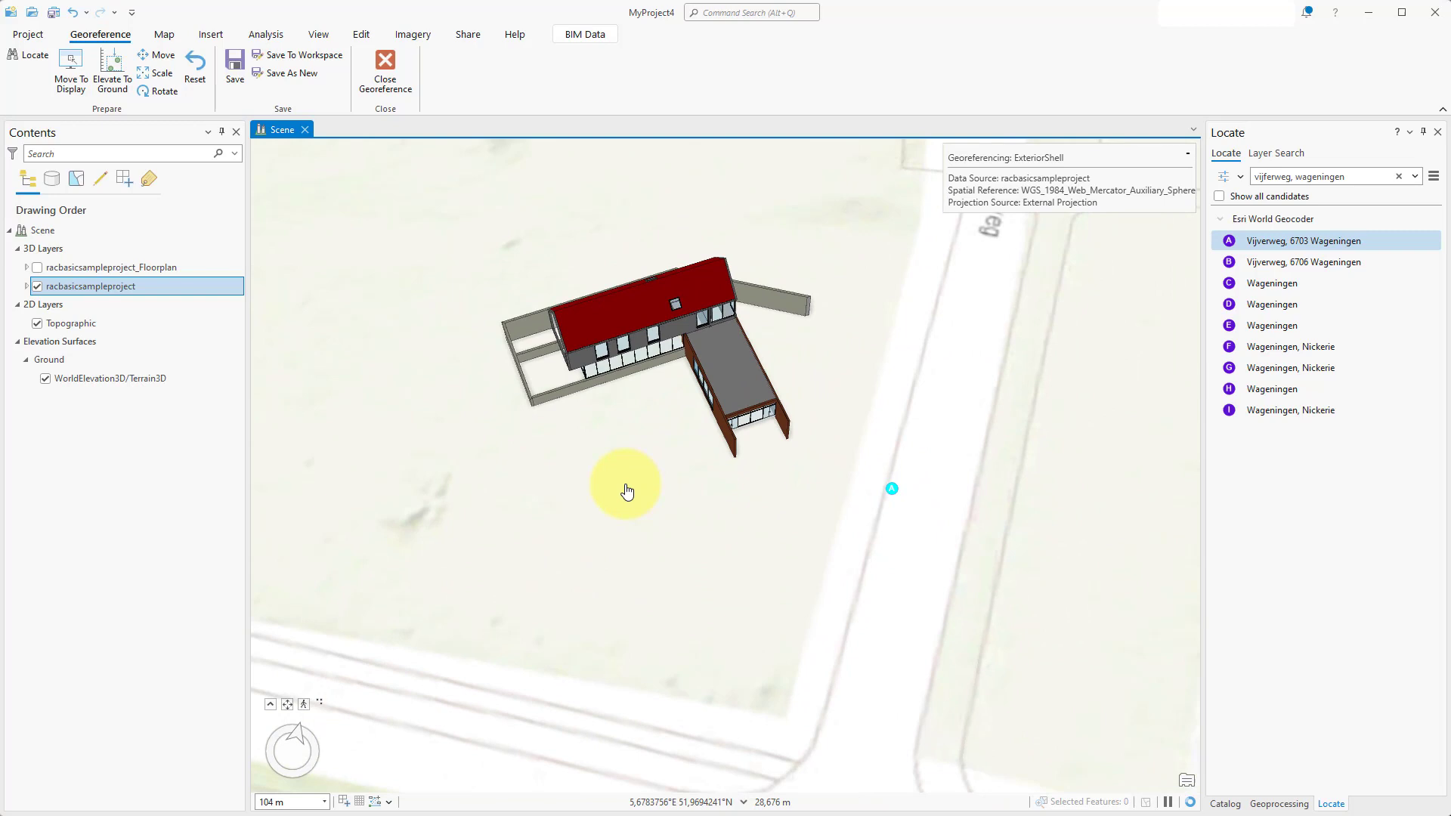
Move the house down-left beside Vijverweg and rotate it to align with the road.
{"action": "left_click", "coordinate": [161, 57]}
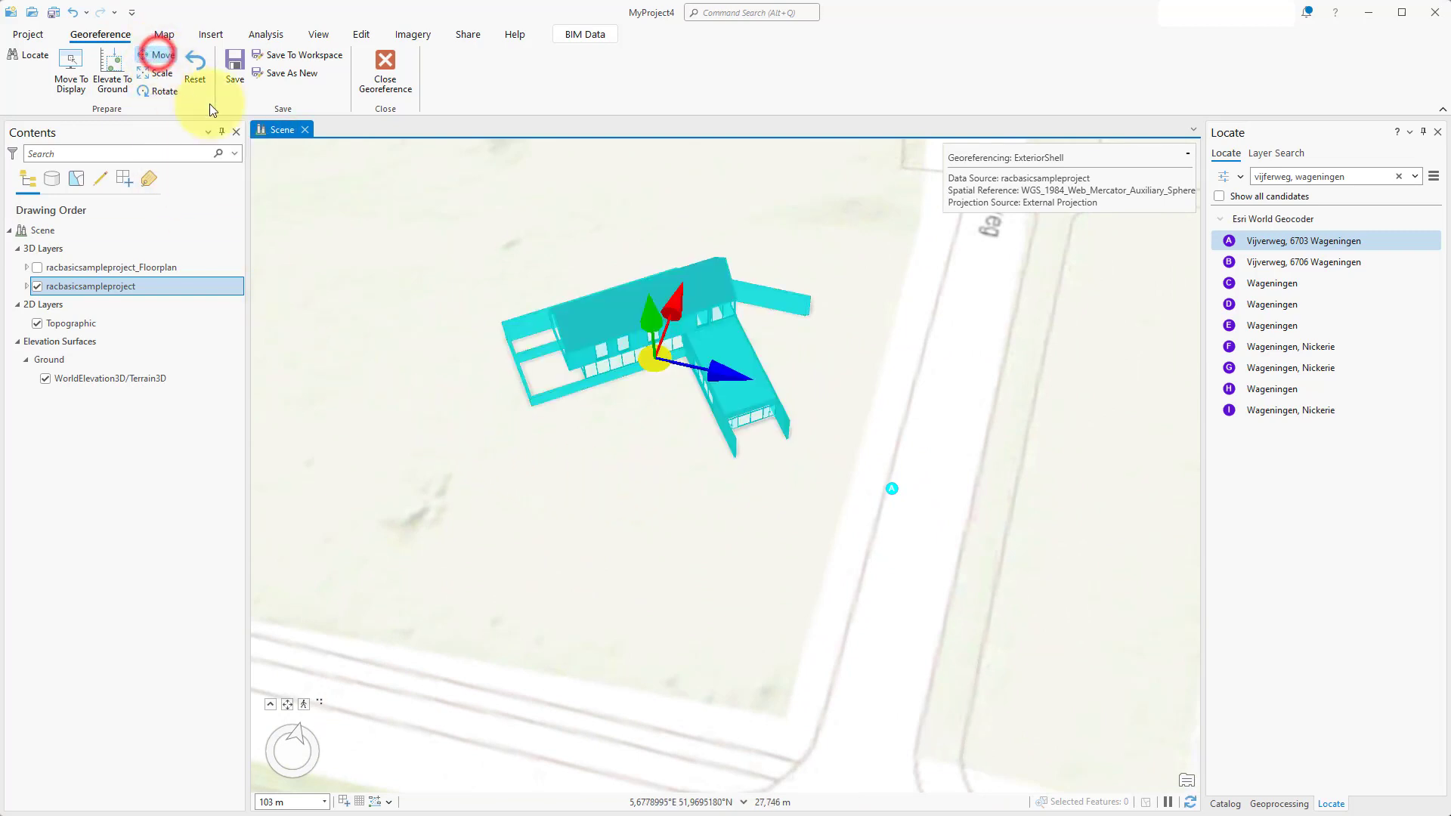
{"action": "left_click_drag", "start_coordinate": [644, 369], "coordinate": [737, 446]}
{"action": "left_click", "coordinate": [166, 92]}
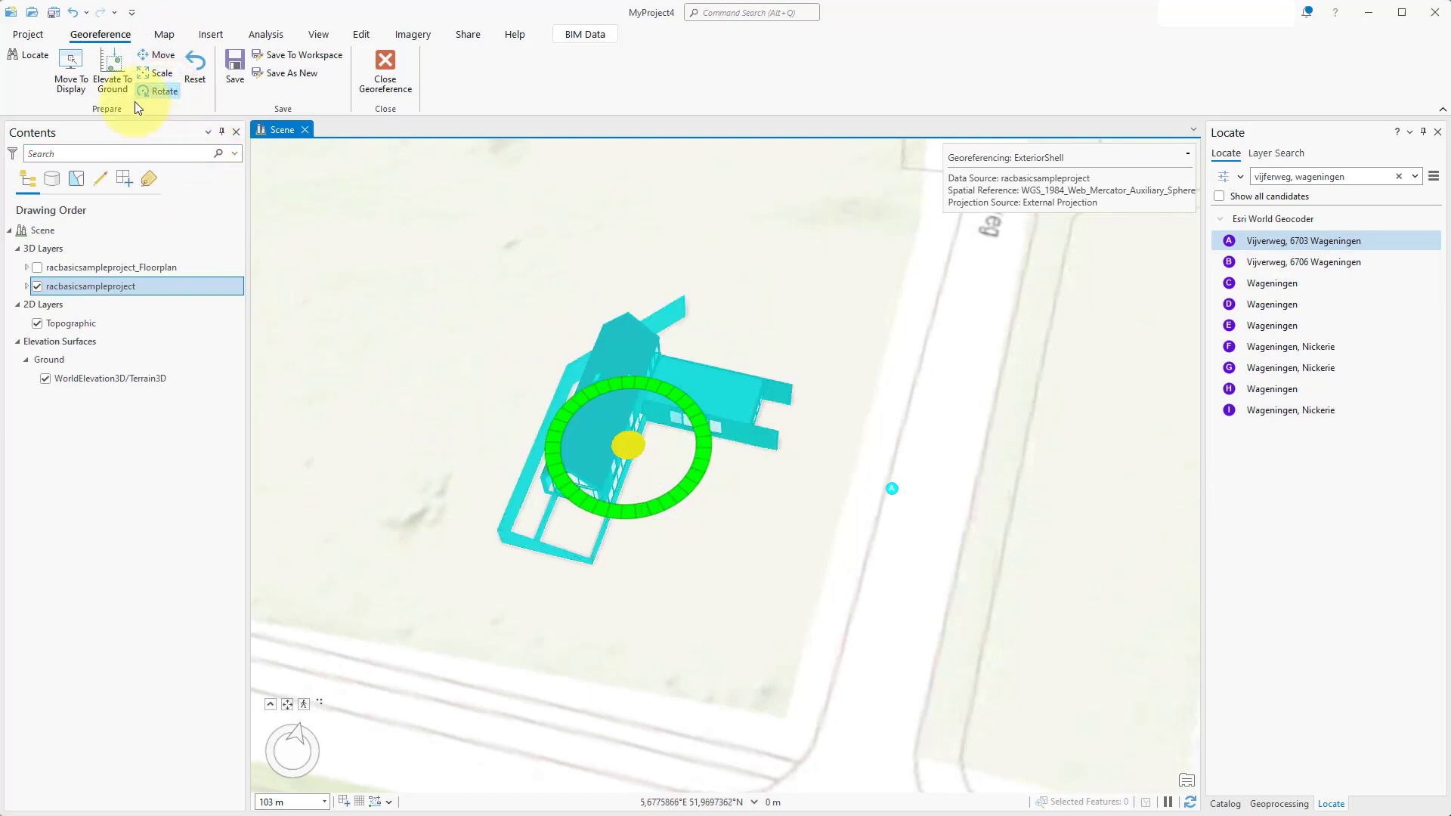
Elevate the house to the ground, save the georeferencing, and close Georeference.
{"action": "left_click", "coordinate": [120, 74]}
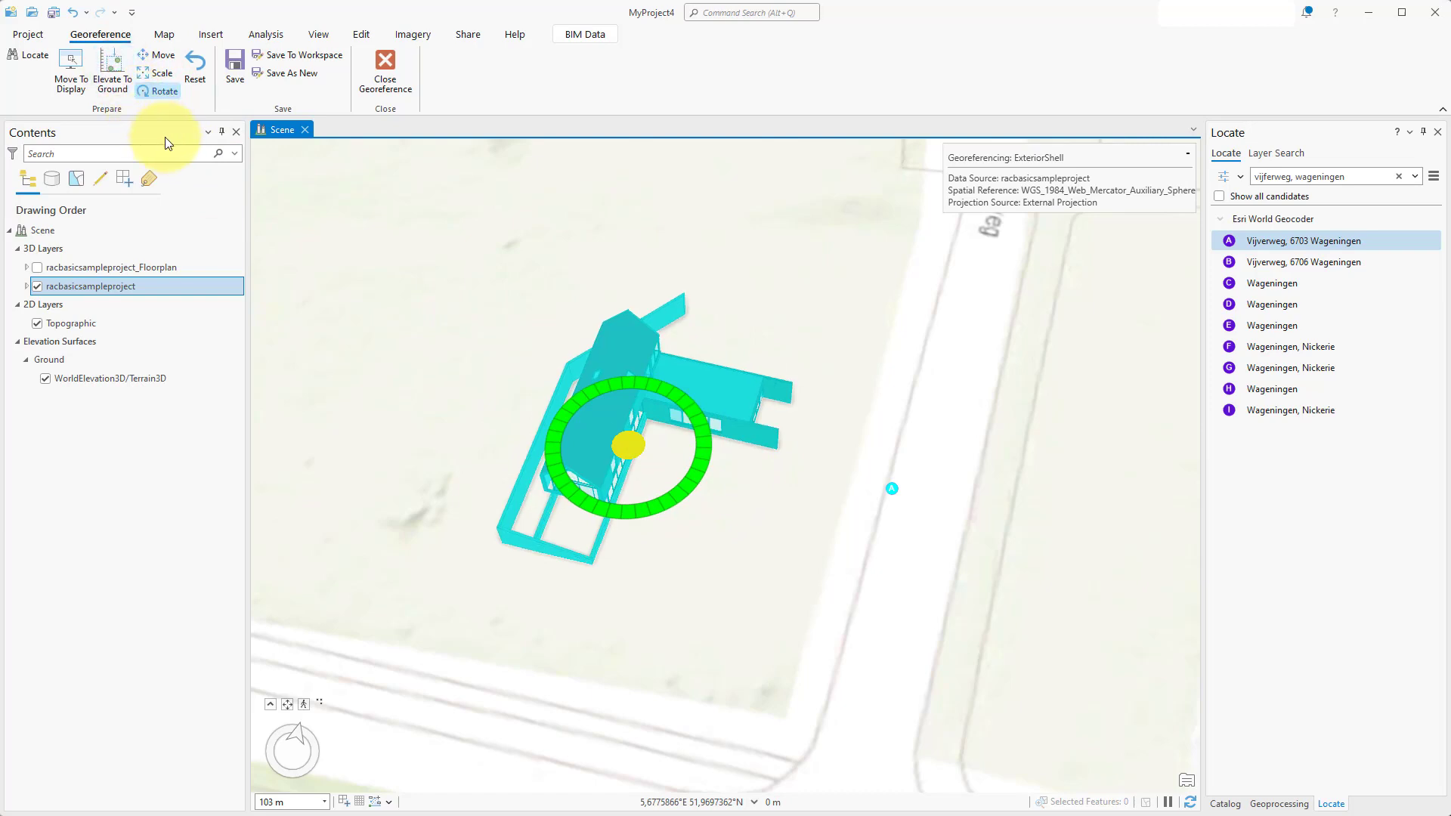
{"action": "left_click", "coordinate": [242, 83]}
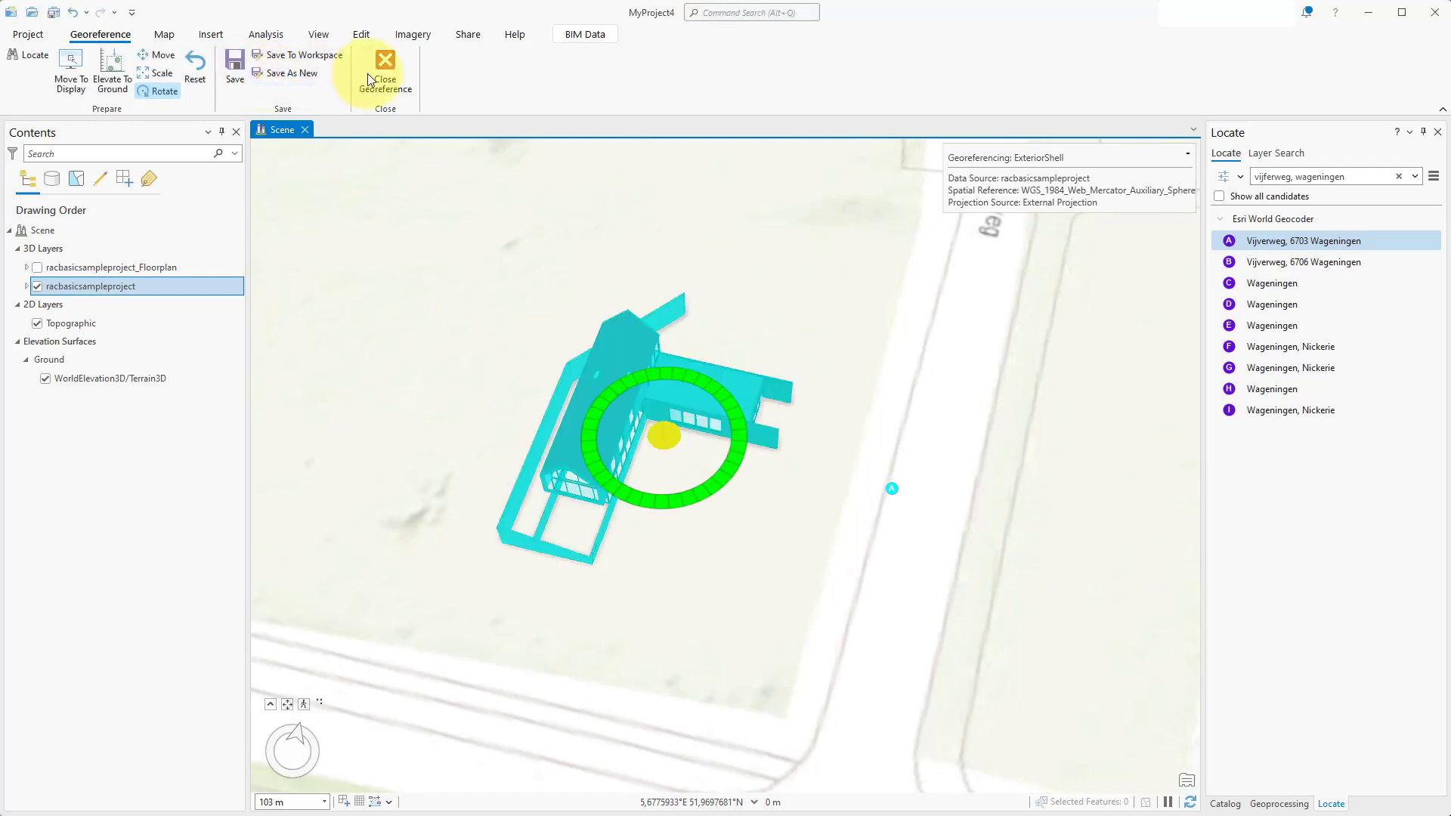
{"action": "left_click", "coordinate": [384, 74]}
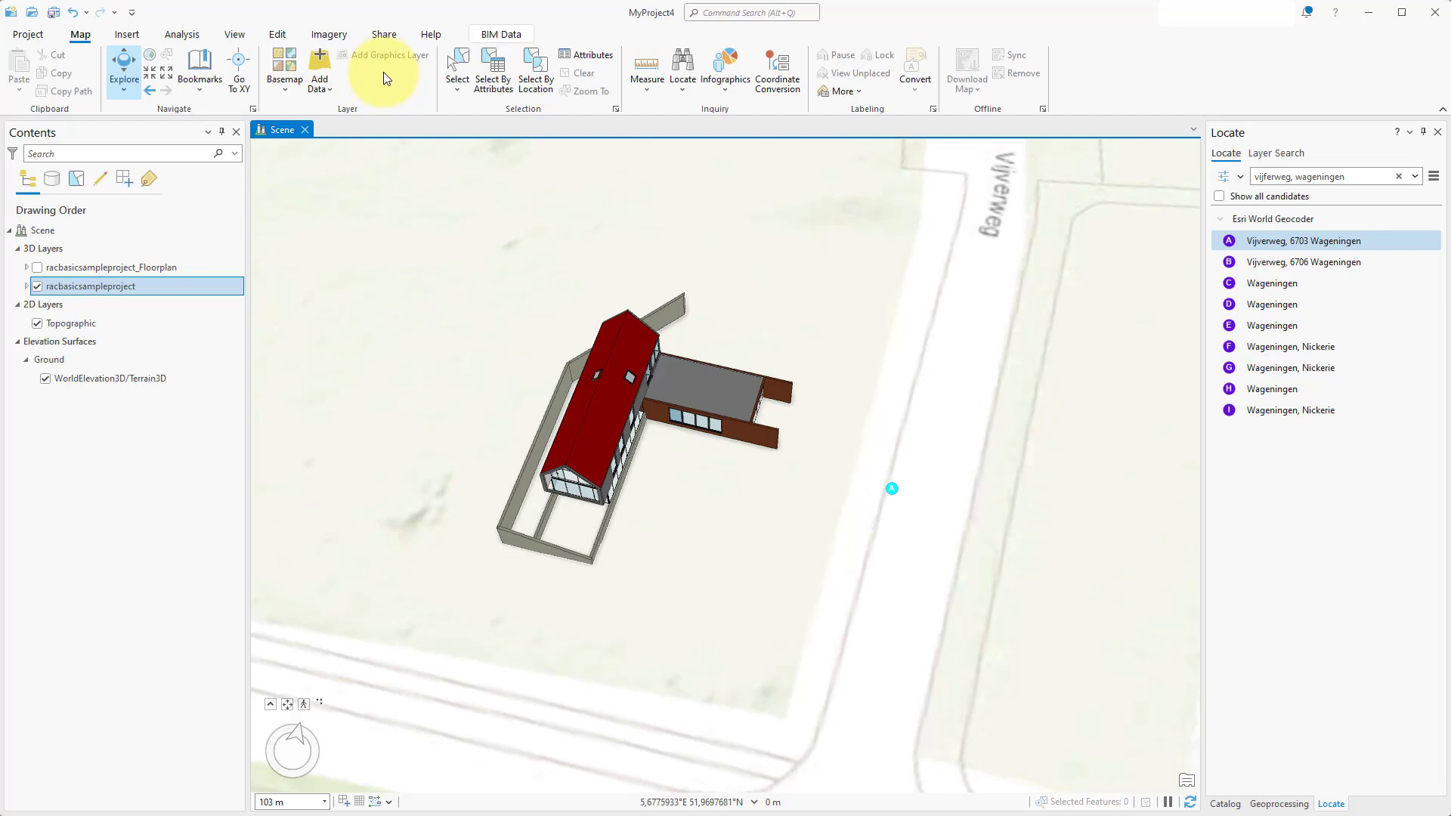
Open Create Building Scene Layer Content and name the output scene layer package racbasic.
{"action": "left_click", "coordinate": [492, 34]}
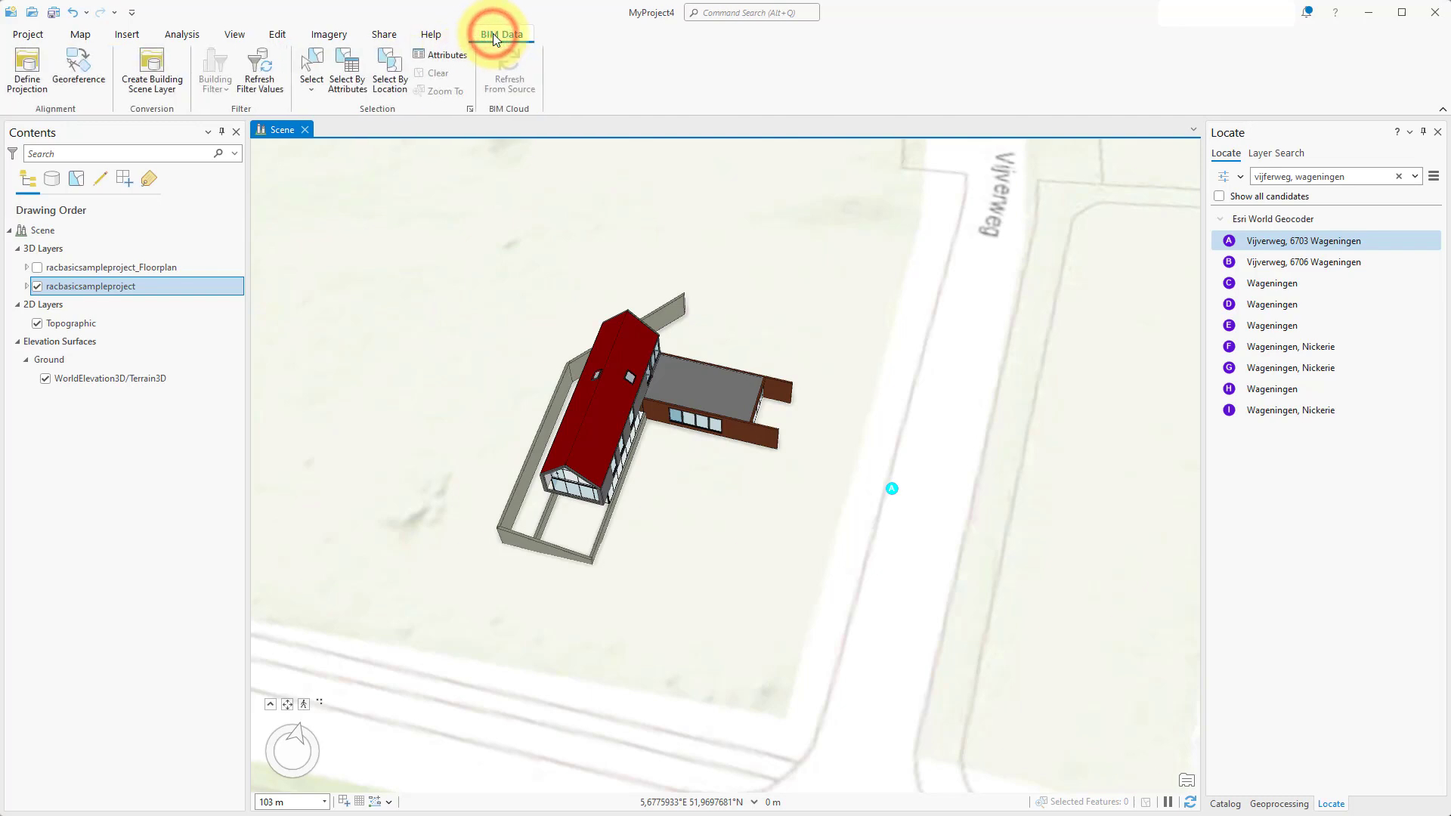
{"action": "left_click", "coordinate": [155, 74]}
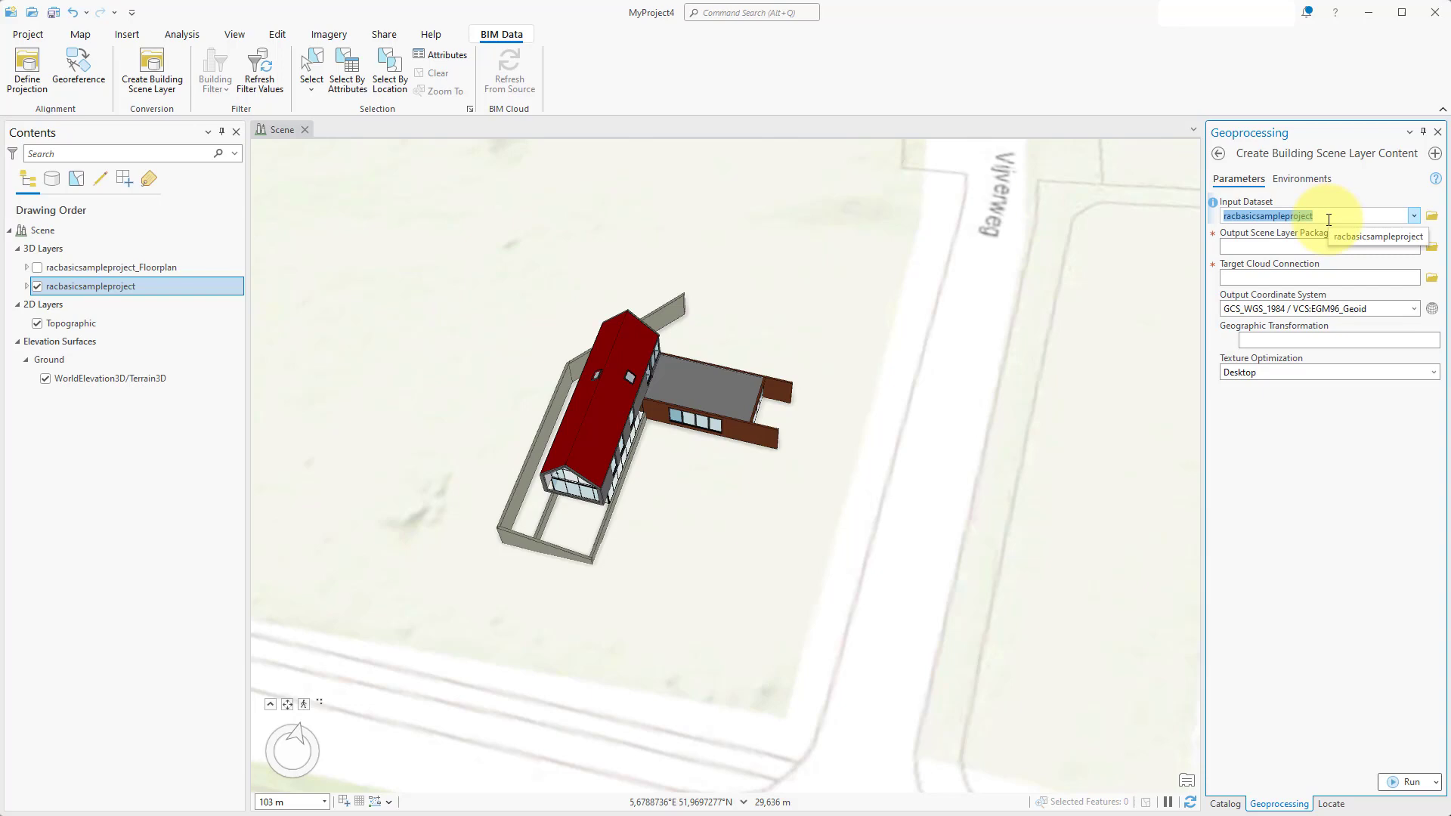
{"action": "left_click", "coordinate": [1435, 250]}
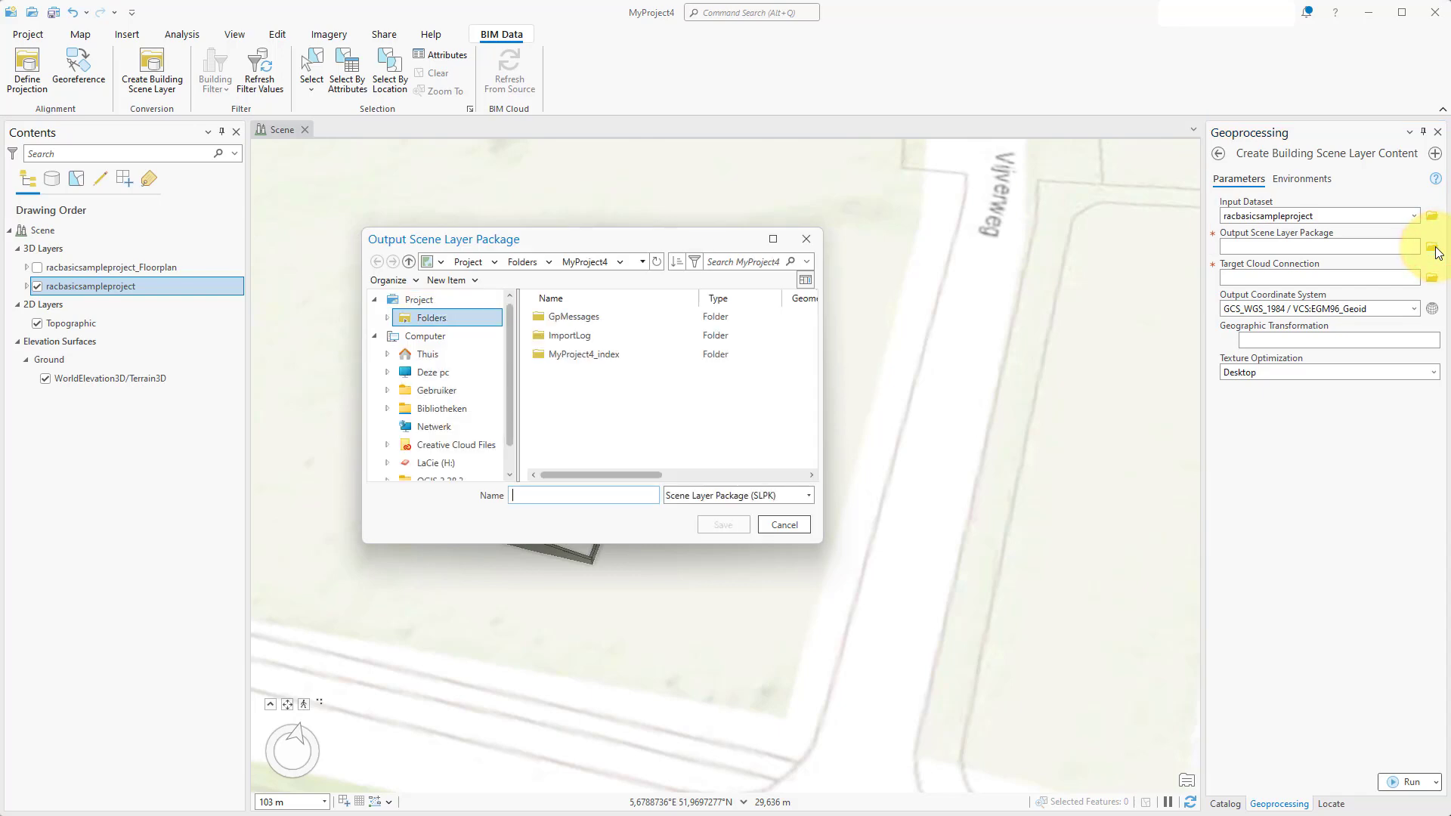
{"action": "type", "text": "racbasic"}
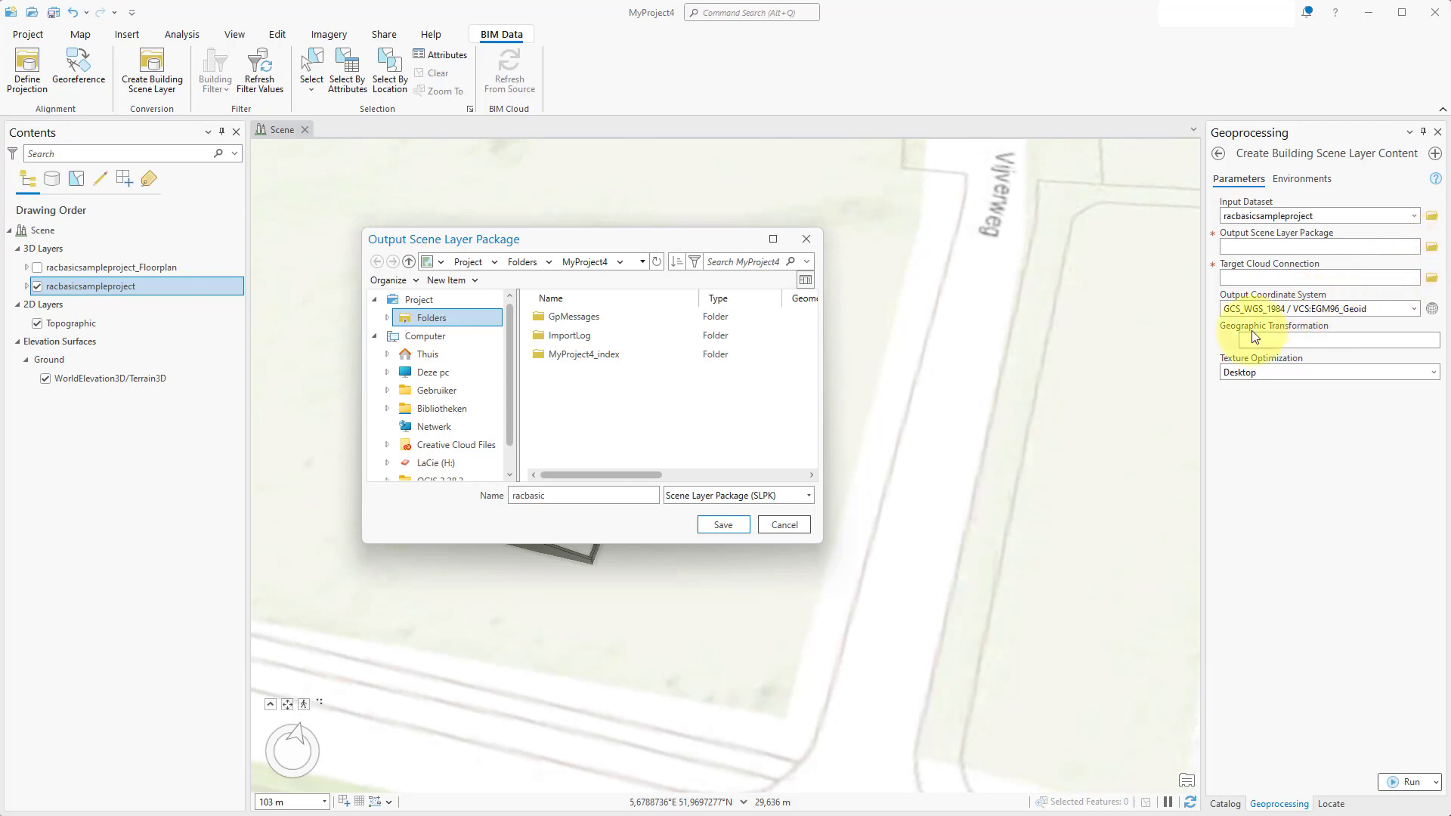
{"action": "left_click", "coordinate": [738, 524]}
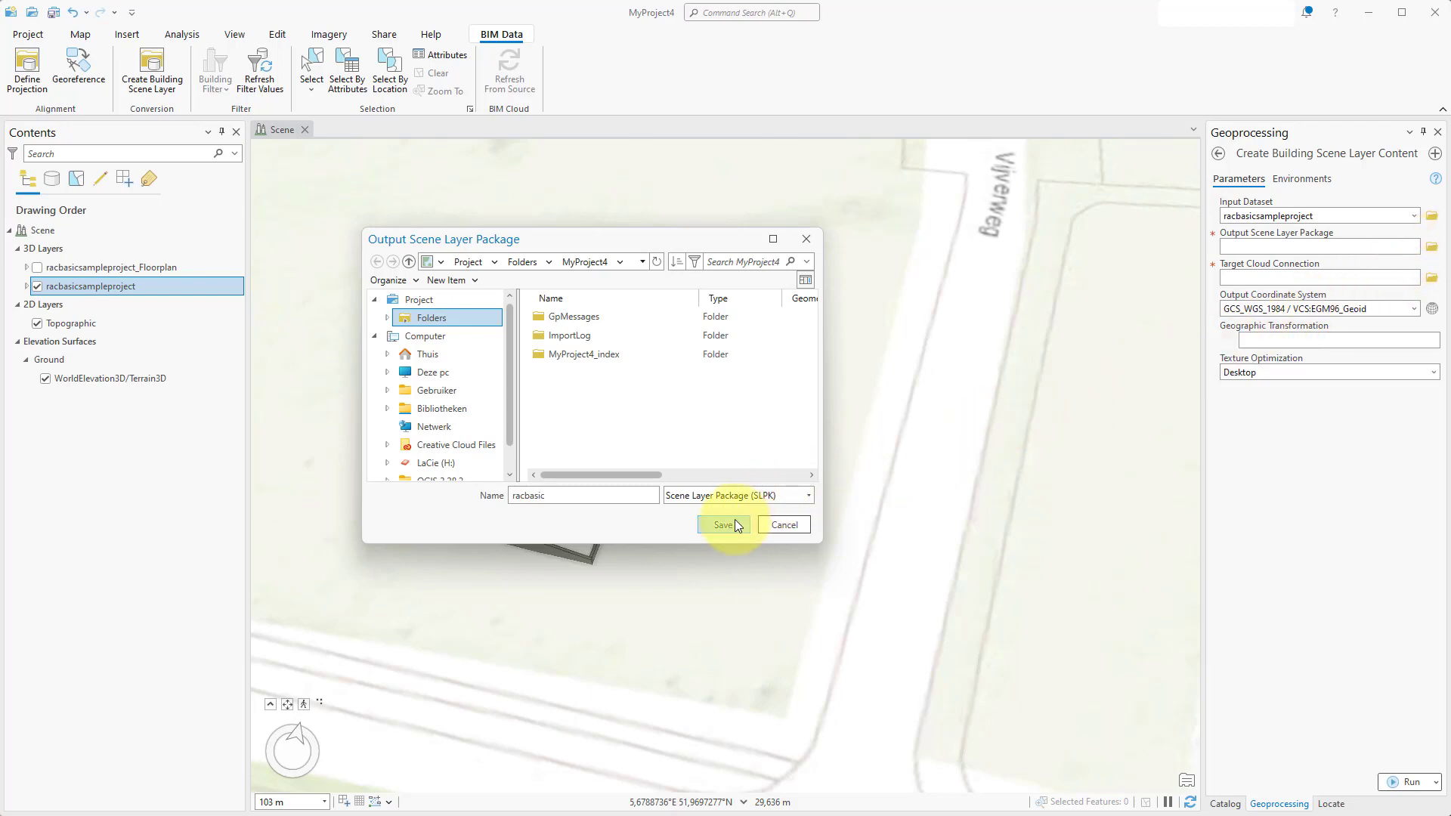
Run Create Building Scene Layer Content to export the house to racbasic.
{"action": "left_click", "coordinate": [1428, 779]}
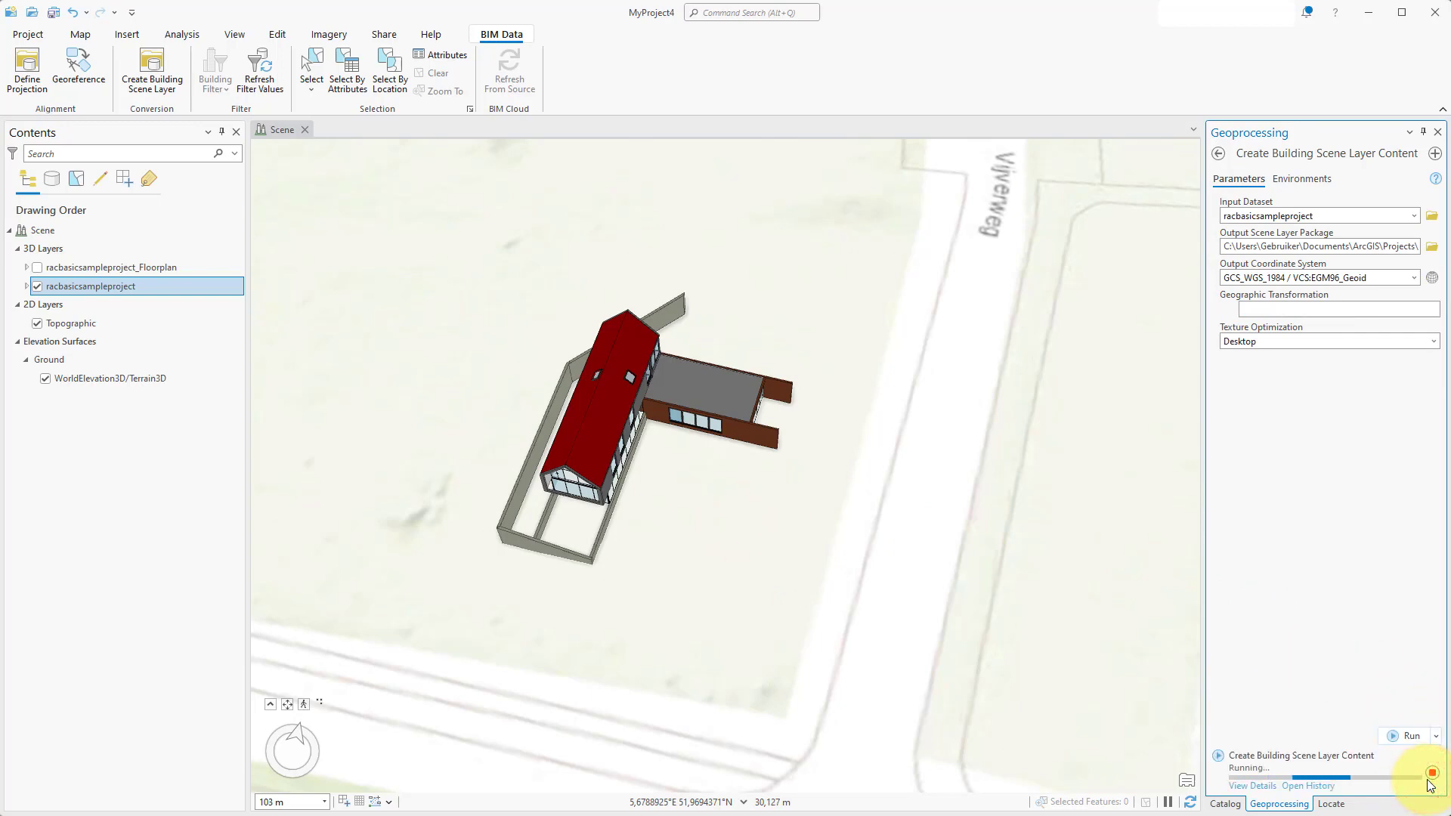